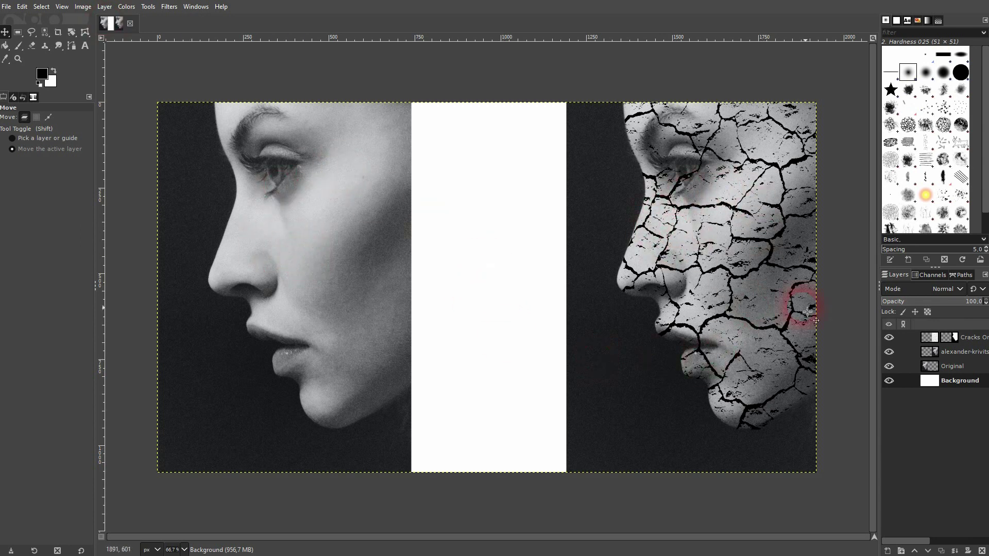
Step: Delete the Cracks Original layer and the duplicate face layer beneath it
click(976, 336)
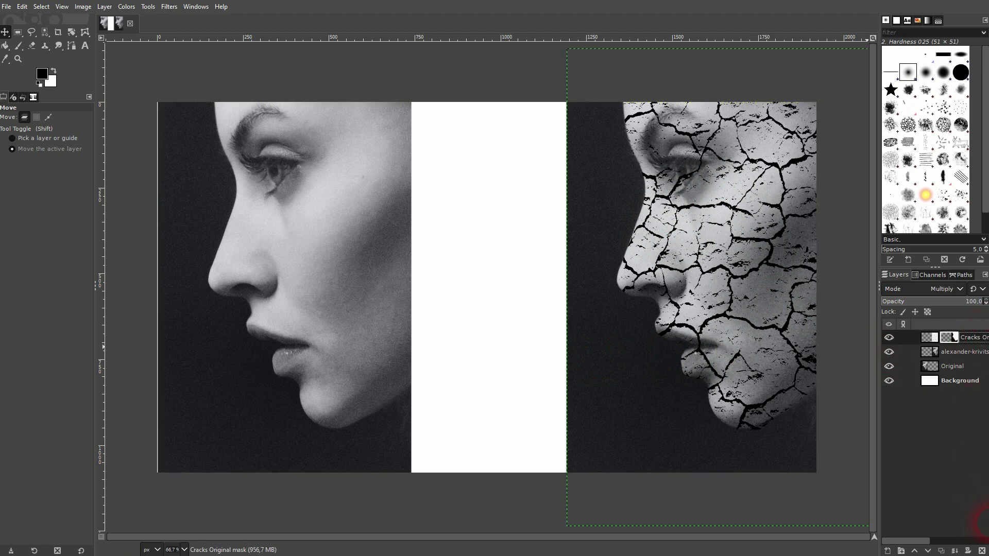
click(981, 550)
click(981, 550)
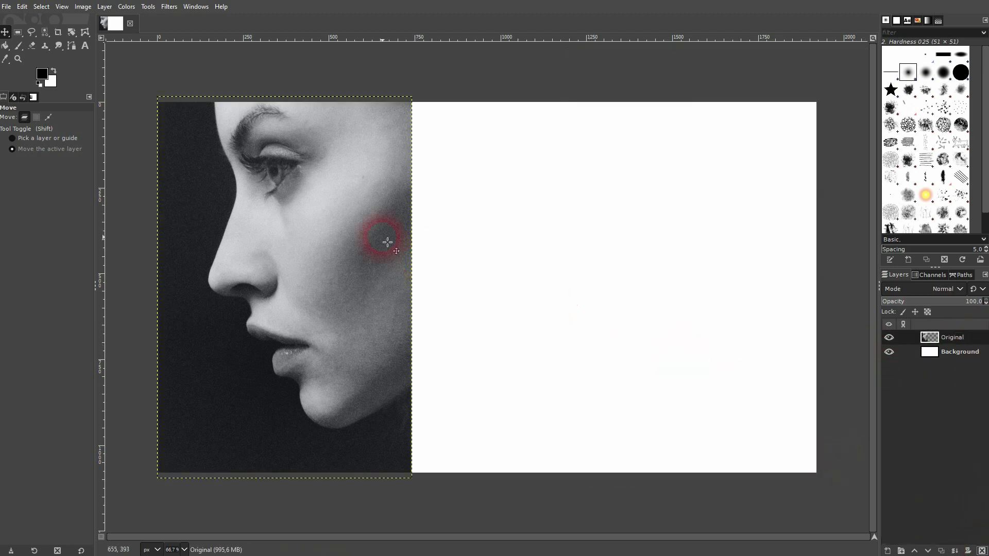
Step: Duplicate the Original face layer and move the copy to the right edge of the canvas
click(886, 338)
click(886, 338)
click(942, 552)
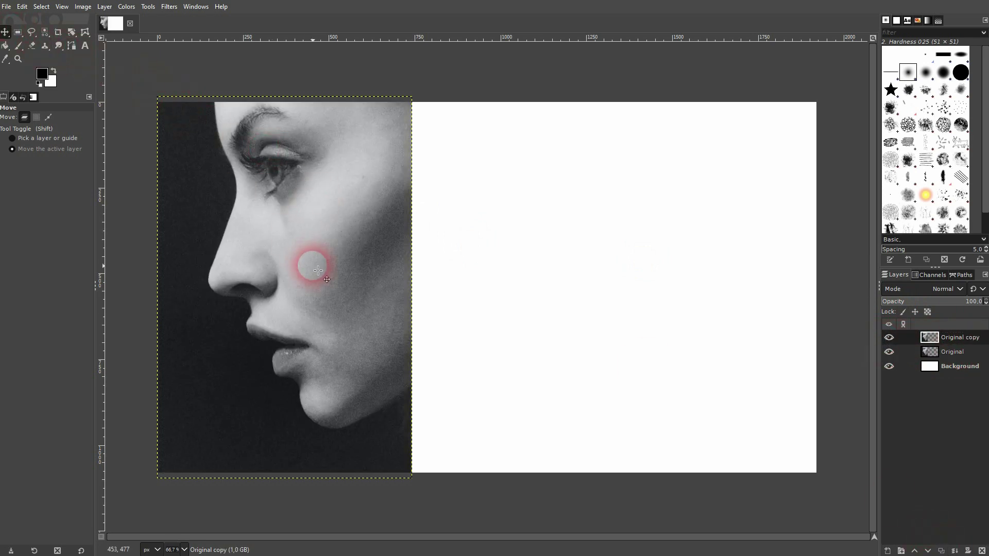
drag(304, 267, 710, 272)
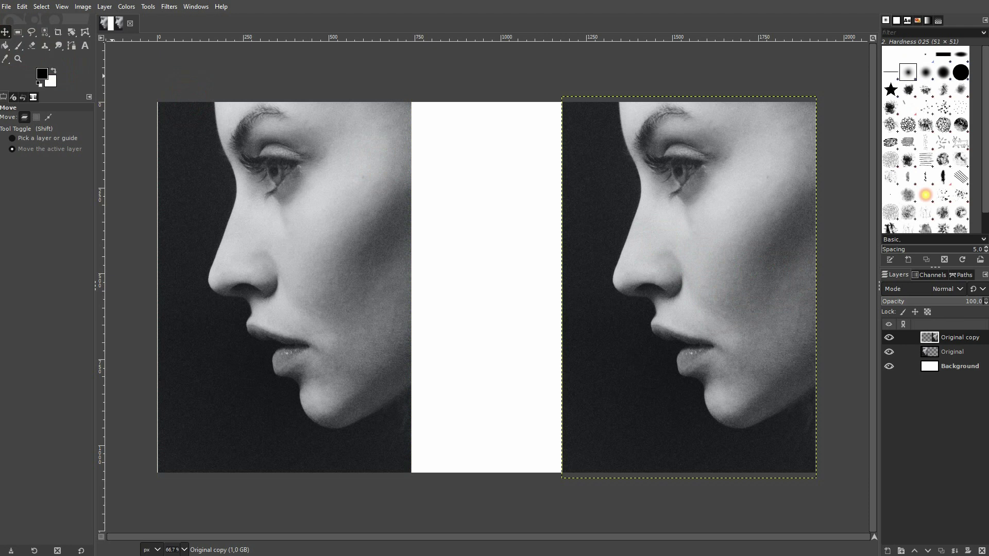
Step: Import the cracked-earth photo from Unsplash as a new layer above the face layers
drag(1, 77, 524, 243)
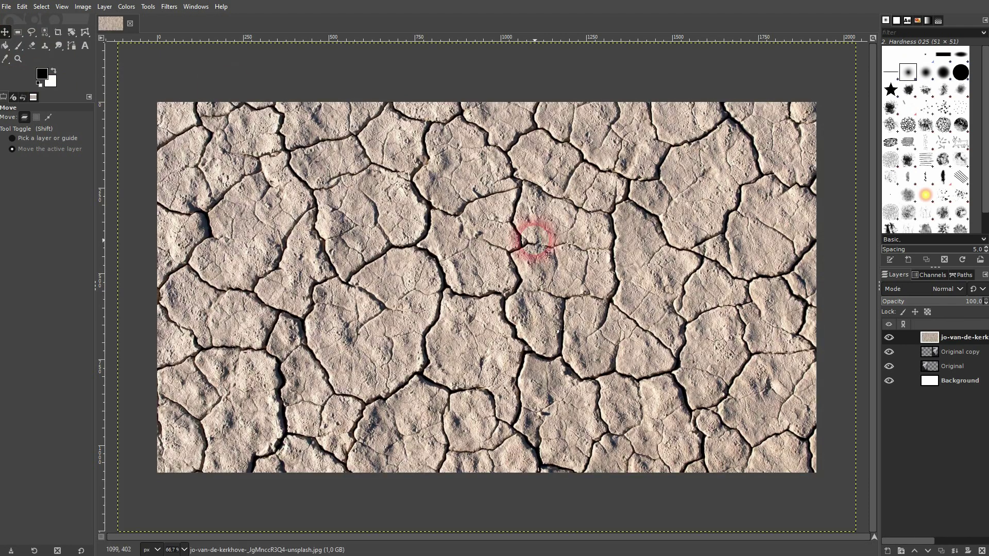
click(701, 306)
click(927, 338)
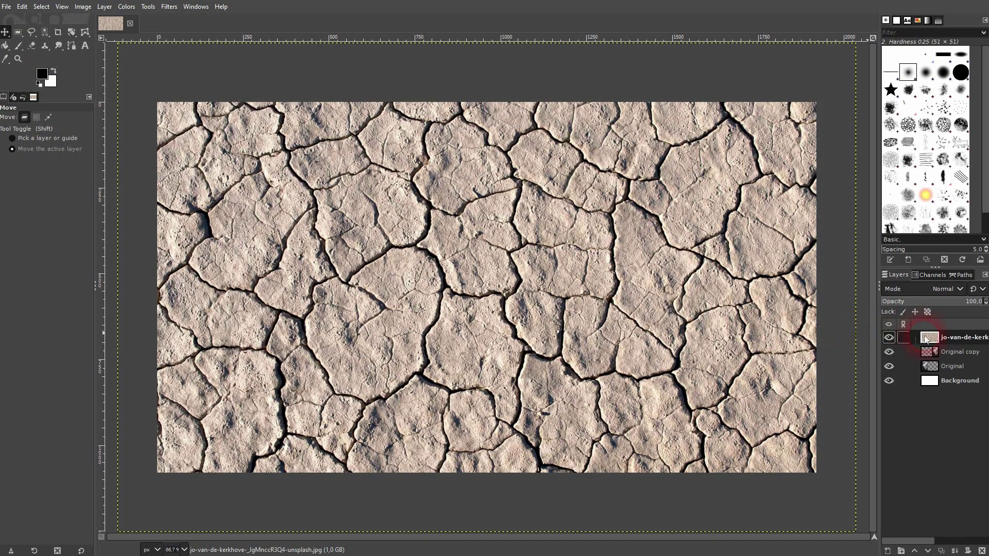
Step: Rename the cracked-earth layer as Cracks Original and the duplicated face layer as Face Copy
double_click(954, 338)
text(c)
text(racks Original)
key(Return)
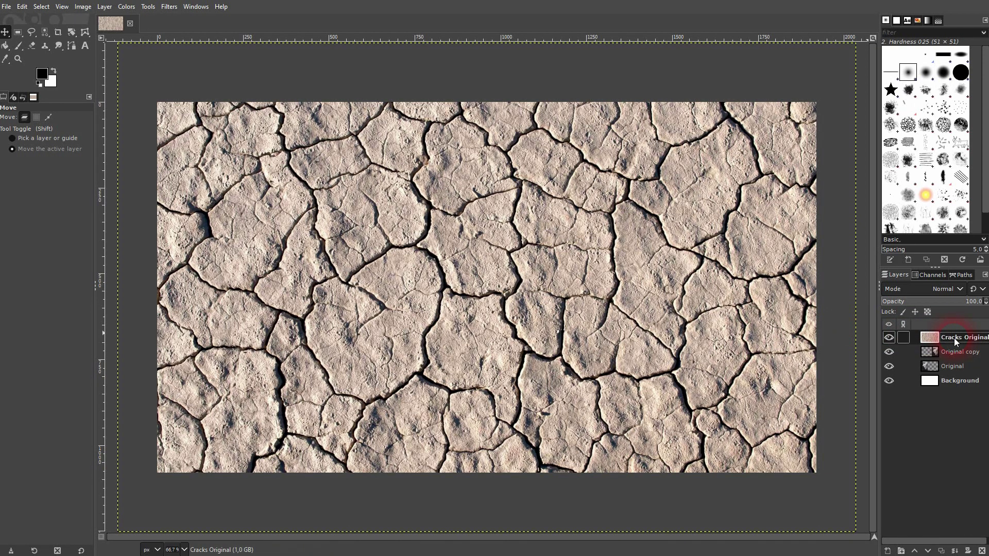
double_click(961, 354)
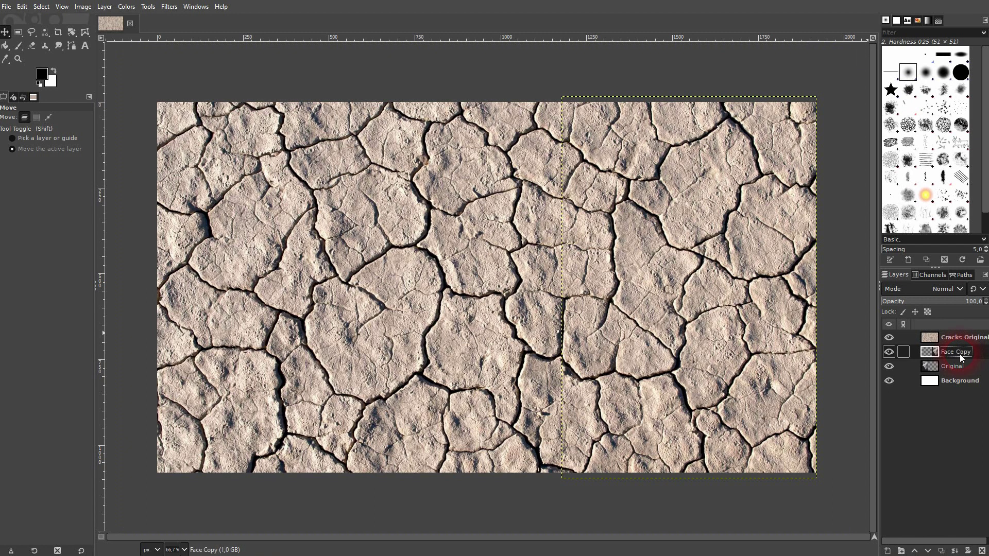
Step: Scale the Cracks Original layer proportionally around its center to about 1738 × 1152 px
click(951, 339)
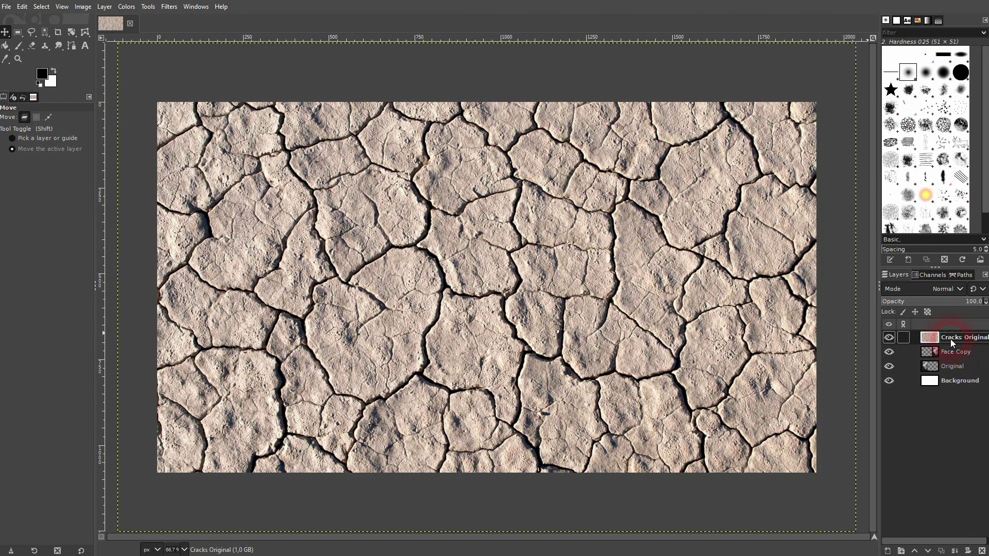
drag(65, 32, 129, 62)
click(481, 273)
key(minus)
key(minus)
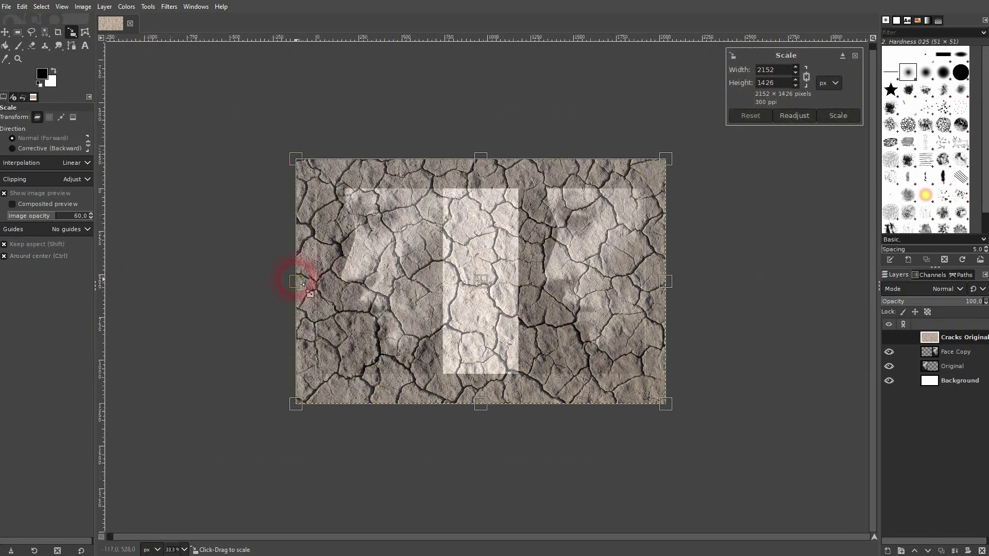
drag(301, 283, 331, 283)
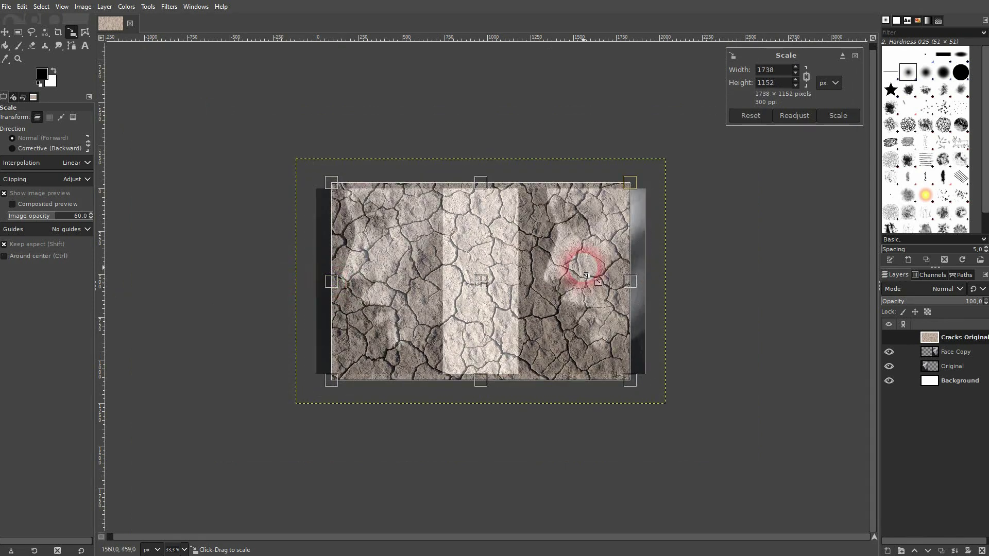
click(845, 116)
Step: Position the Cracks Original layer over the right-hand face and set its blend mode to Multiply
click(4, 32)
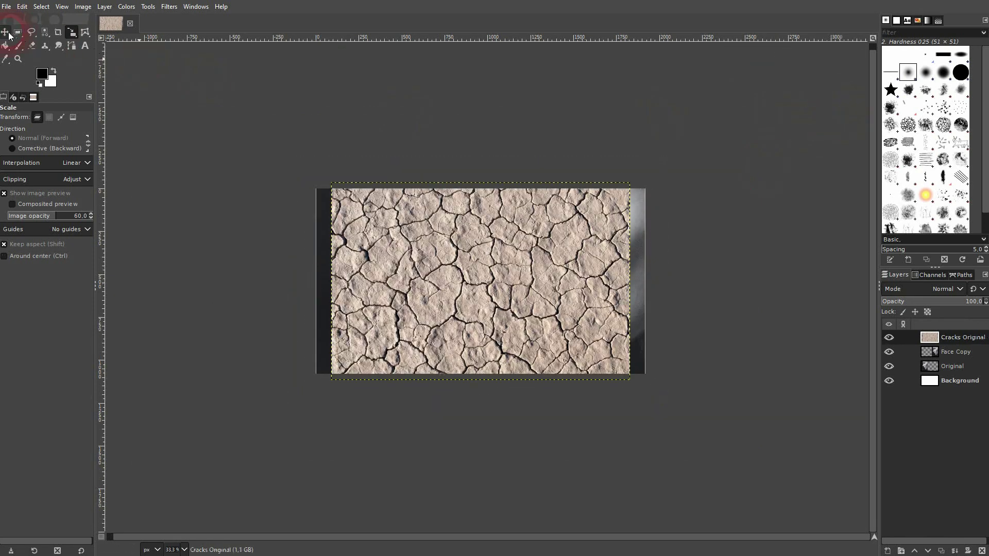
drag(516, 289, 609, 277)
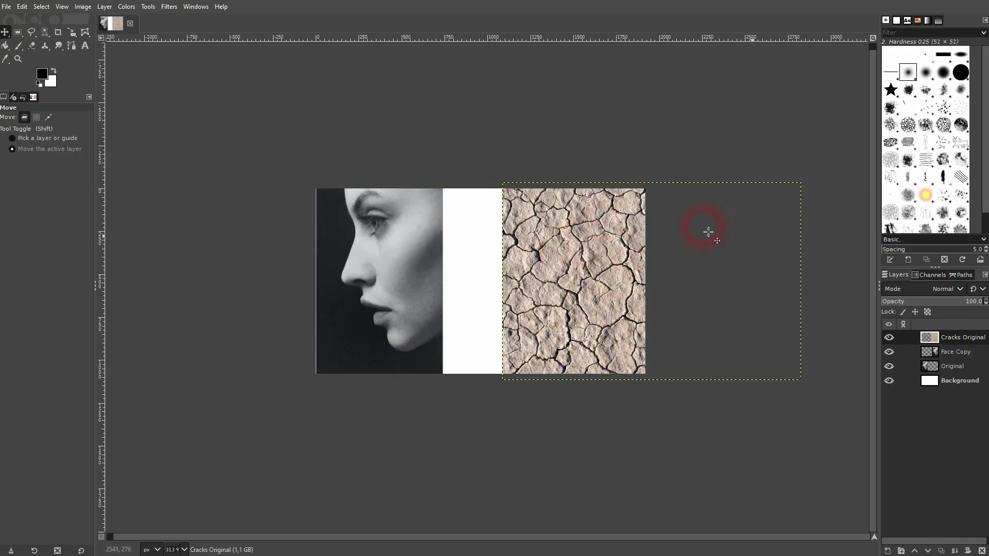
click(959, 289)
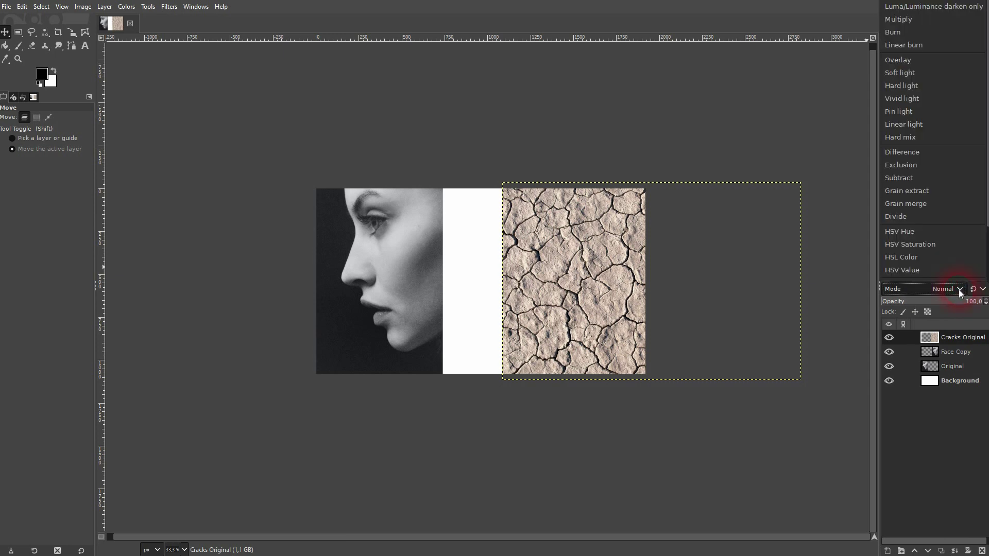
click(891, 19)
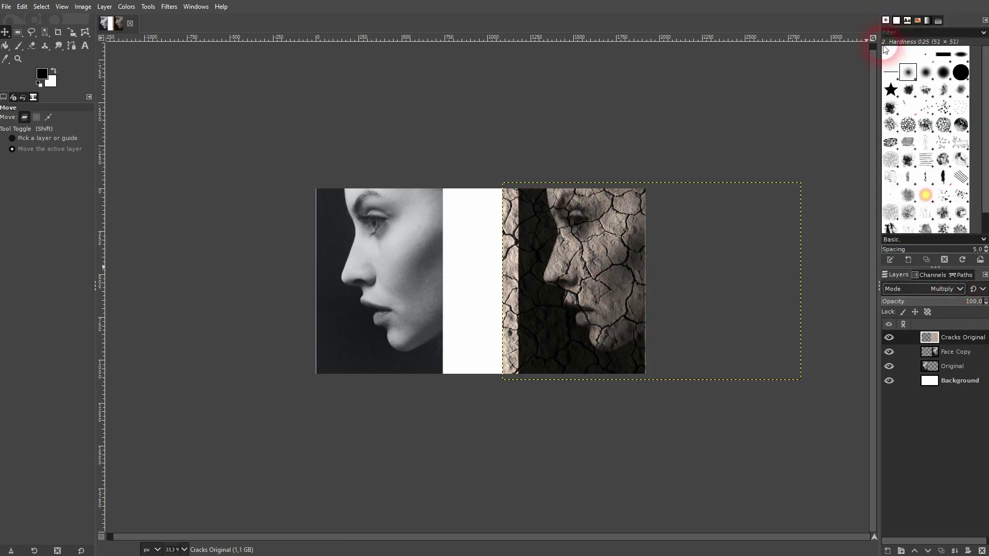
scroll(644, 258, up, 2)
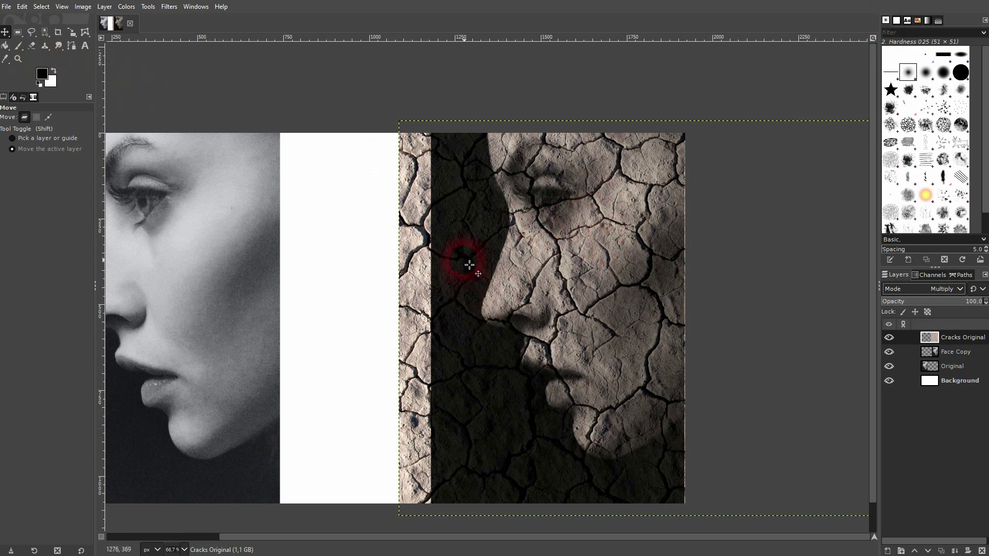
drag(469, 267, 510, 266)
Step: Rotate the Cracks Original layer by -90° and move it back over the whole right-hand face
drag(73, 49, 126, 47)
click(518, 291)
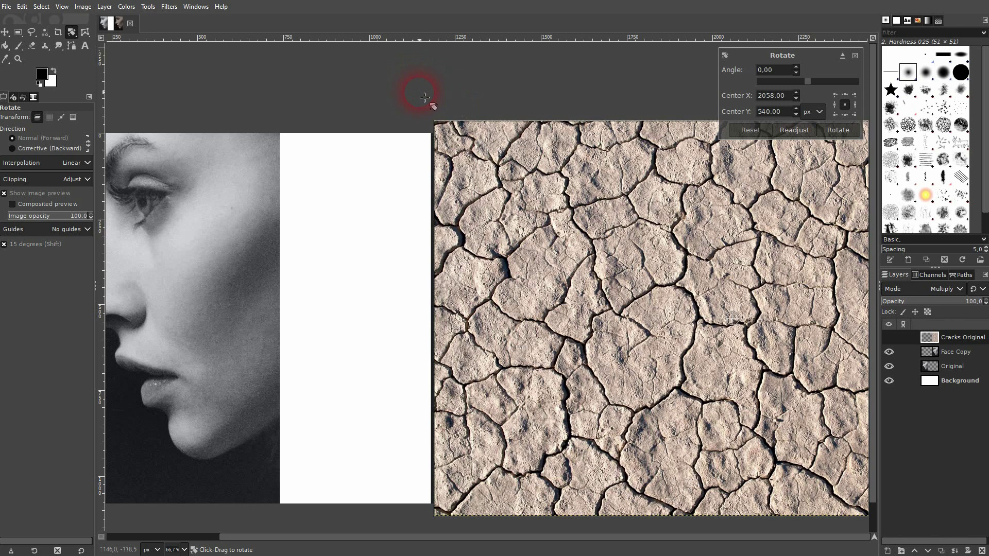
drag(419, 103, 674, 456)
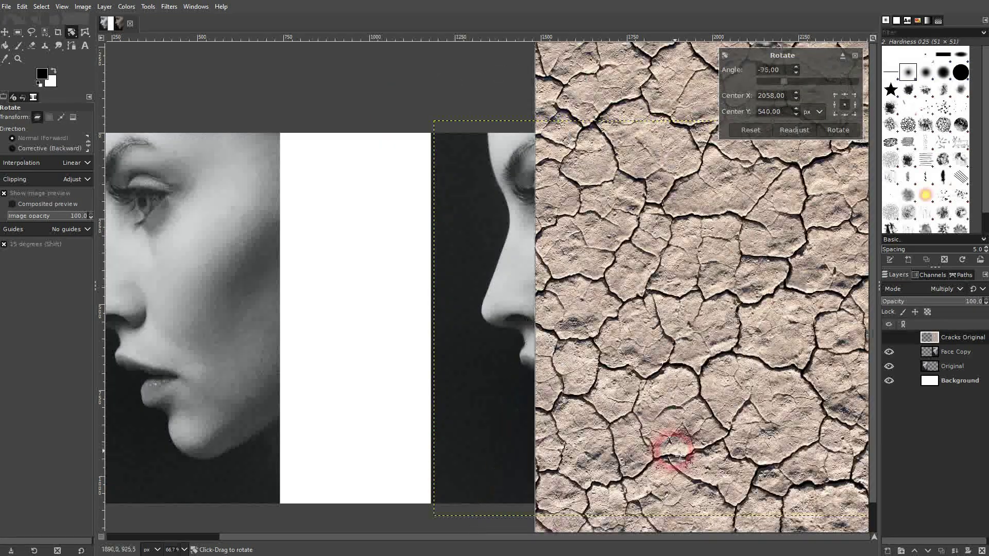
click(830, 140)
click(5, 32)
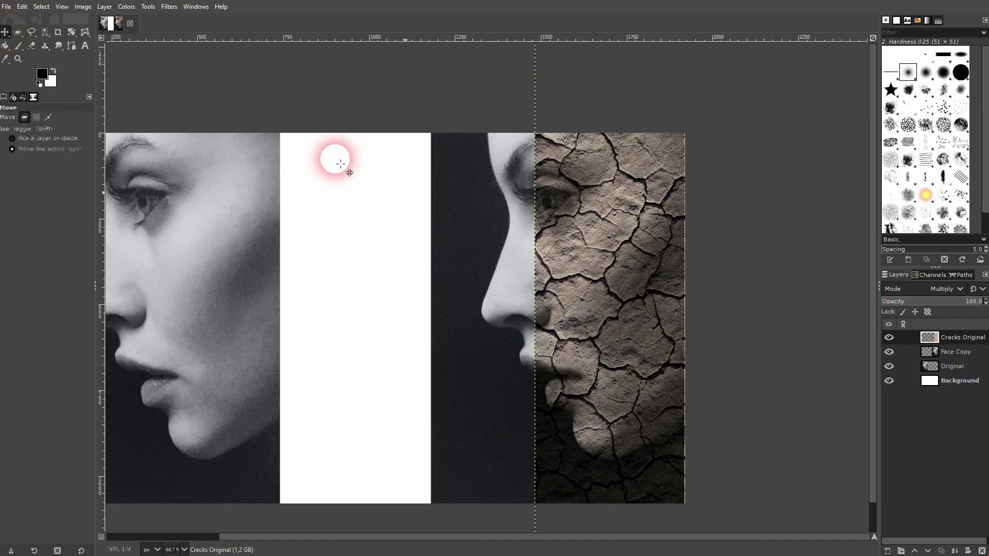
drag(601, 247, 504, 258)
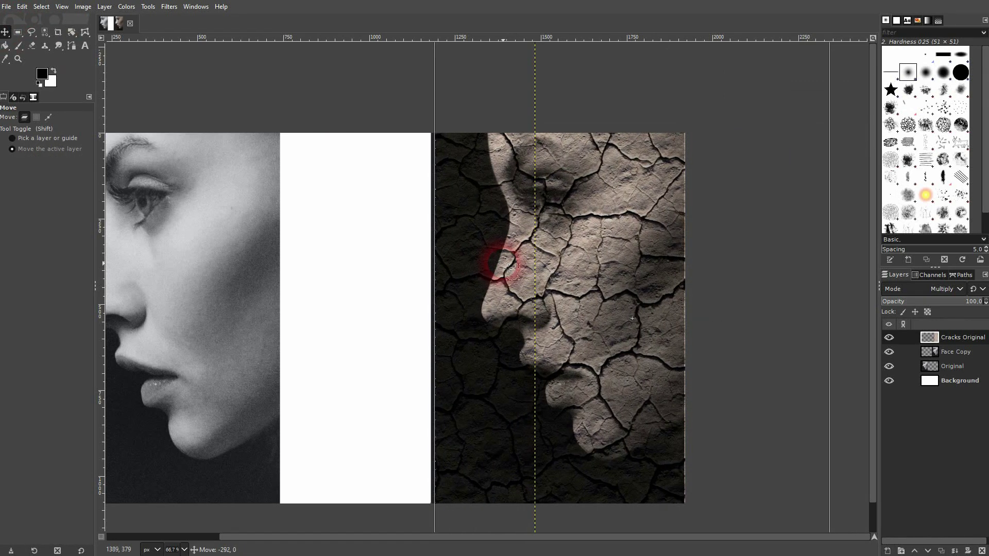
Step: Apply a Threshold with a lower limit of 0.190 and an upper limit of 1.000 to the Cracks Original layer
click(974, 385)
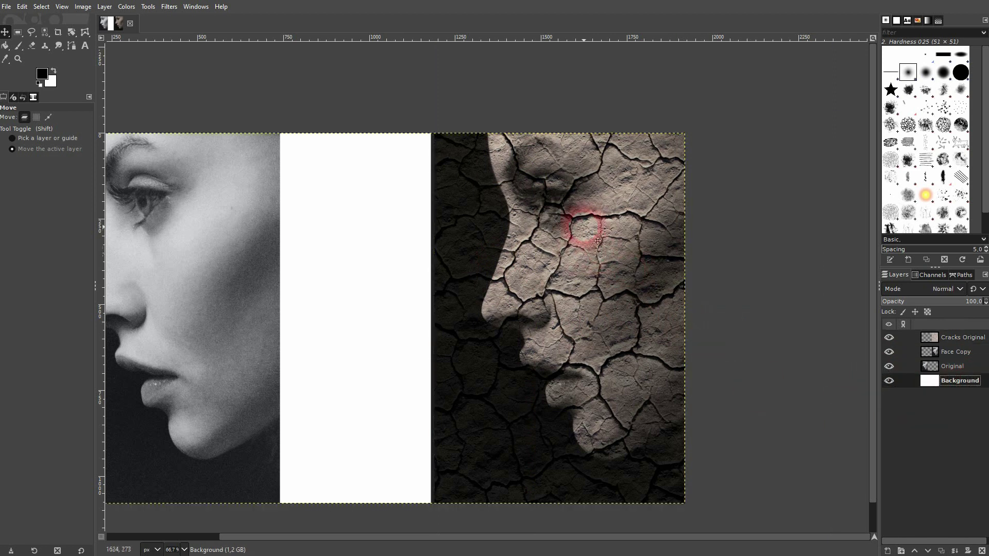
scroll(578, 242, up, 2)
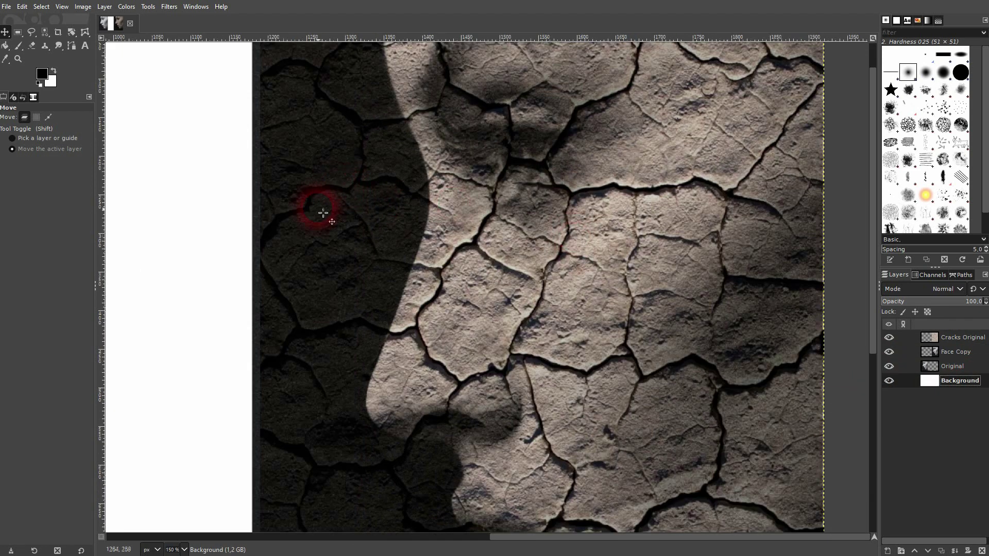
scroll(660, 265, down, 2)
click(956, 335)
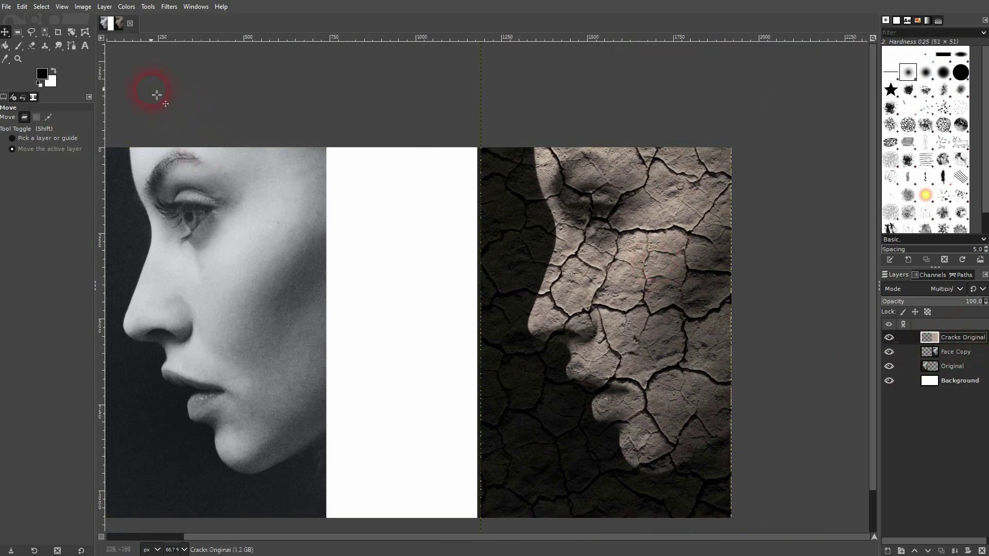
click(127, 7)
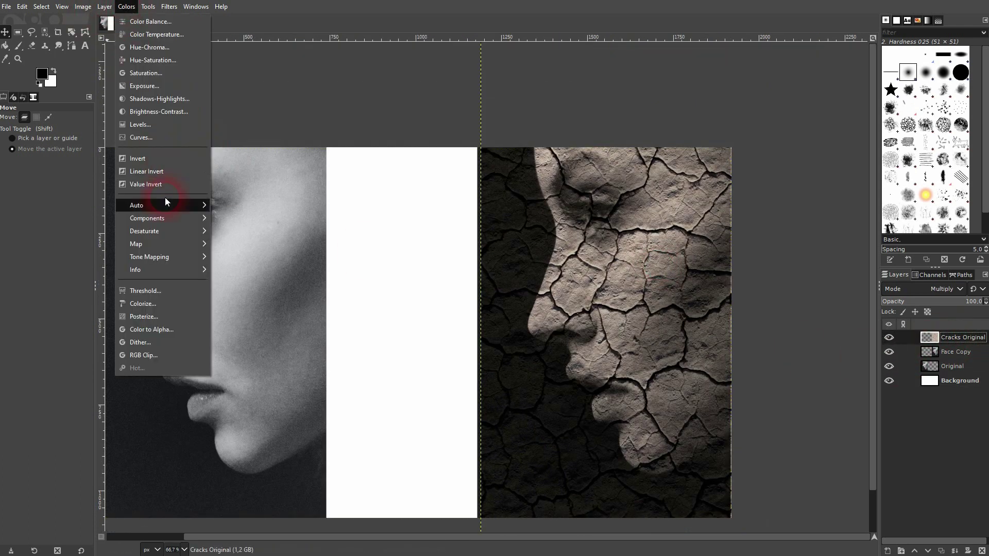
click(163, 299)
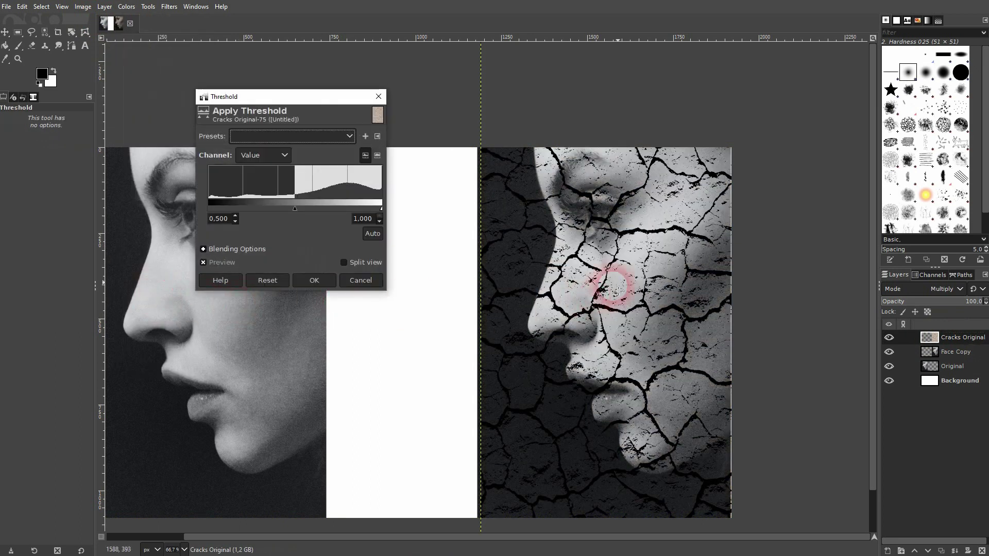
mouse_move(301, 212)
mouse_down()
mouse_move(220, 201)
mouse_move(291, 206)
mouse_up()
drag(375, 214, 400, 195)
drag(272, 209, 242, 207)
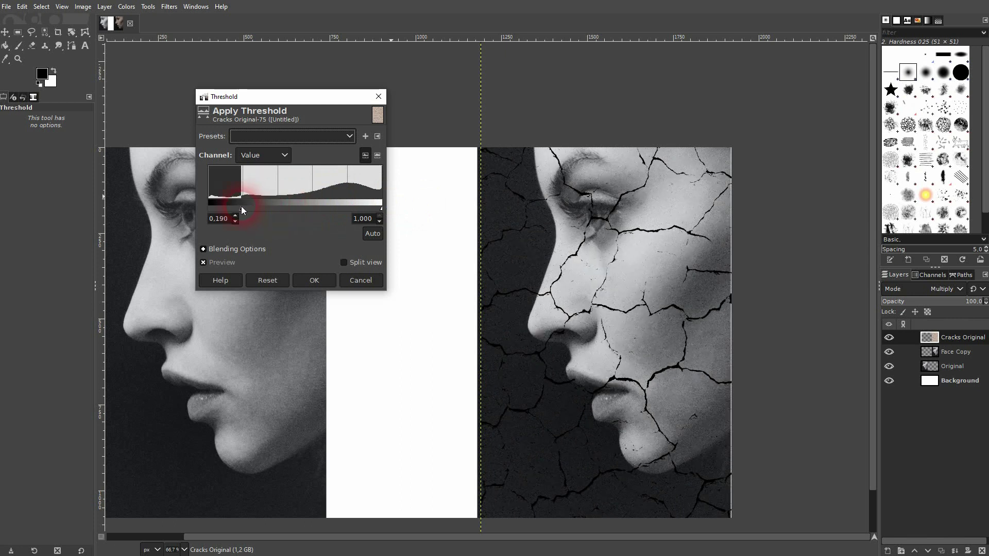
click(333, 280)
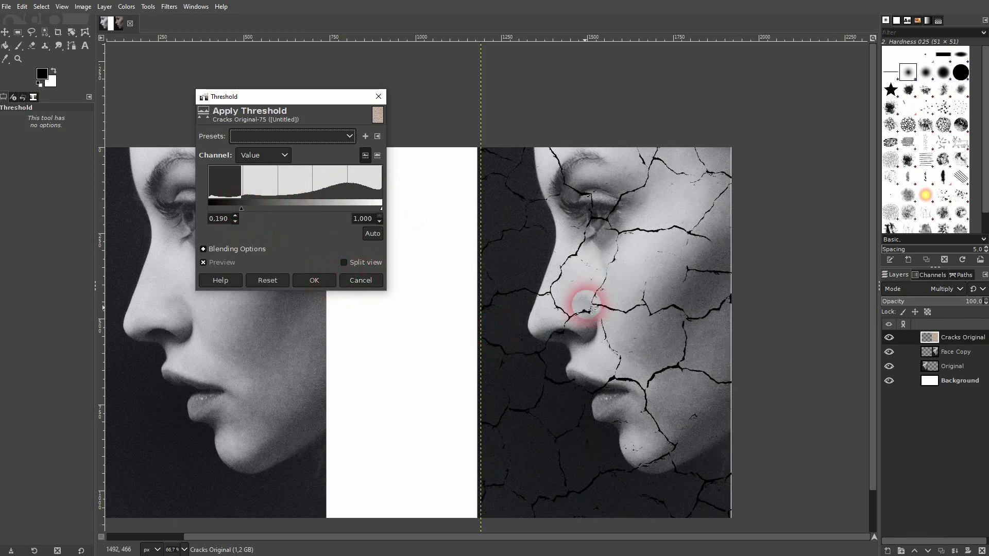
click(313, 281)
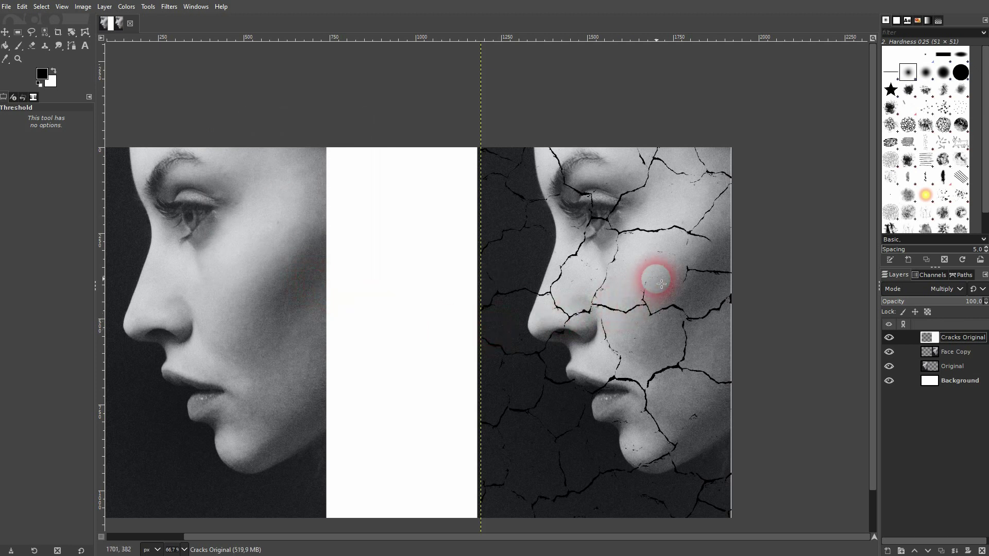
Step: Try white cracks by inverting the Cracks Original layer and setting its blend mode to Screen, and undo both changes
scroll(654, 278, down, 2)
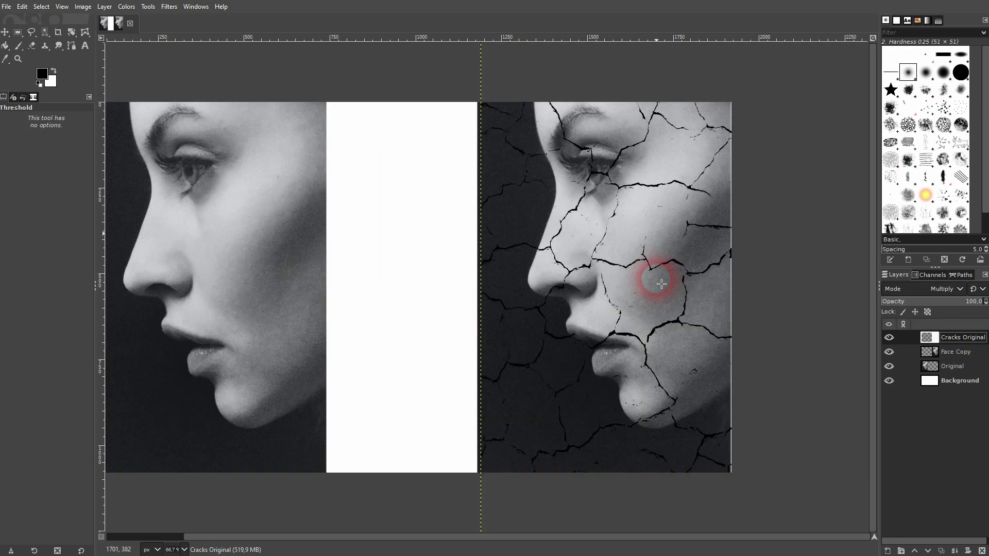
click(127, 7)
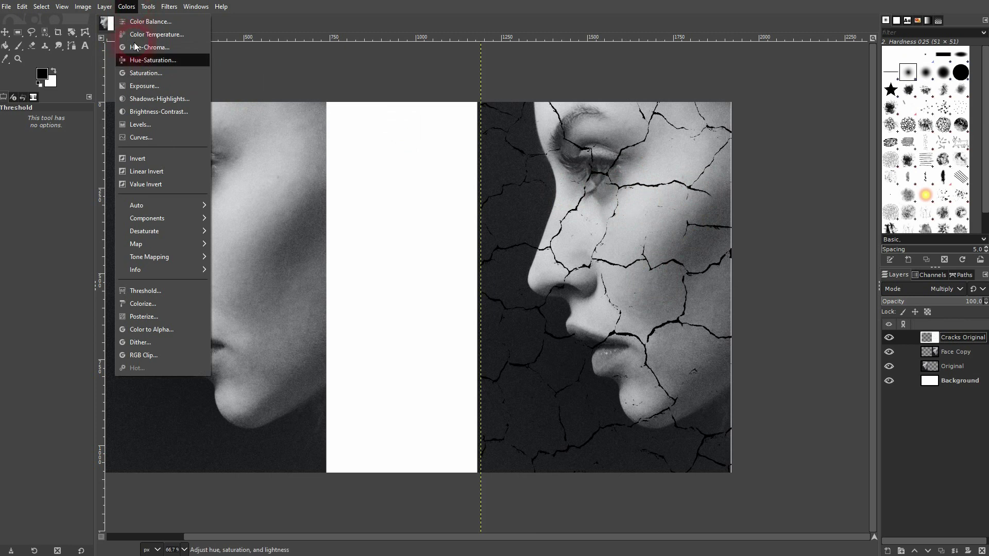
click(144, 163)
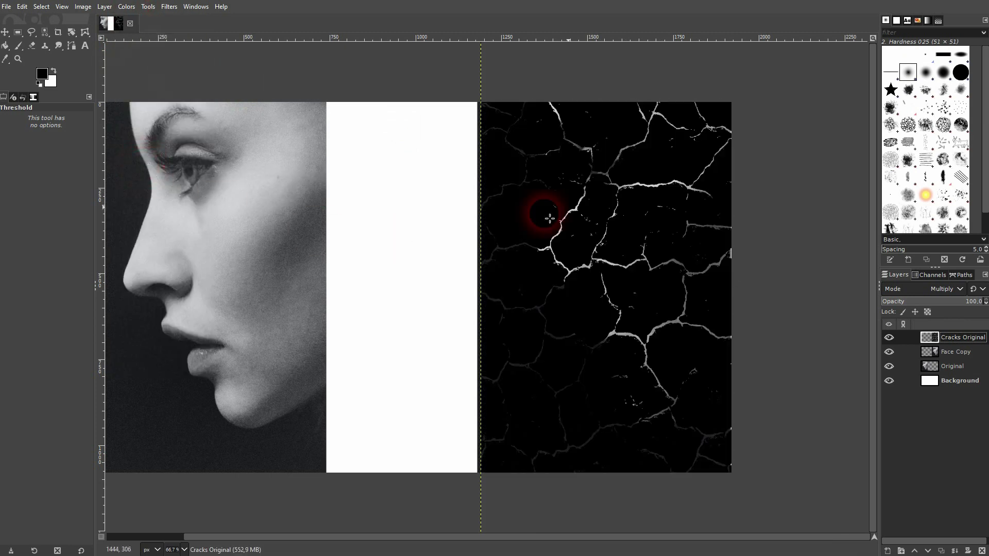
click(957, 289)
click(881, 4)
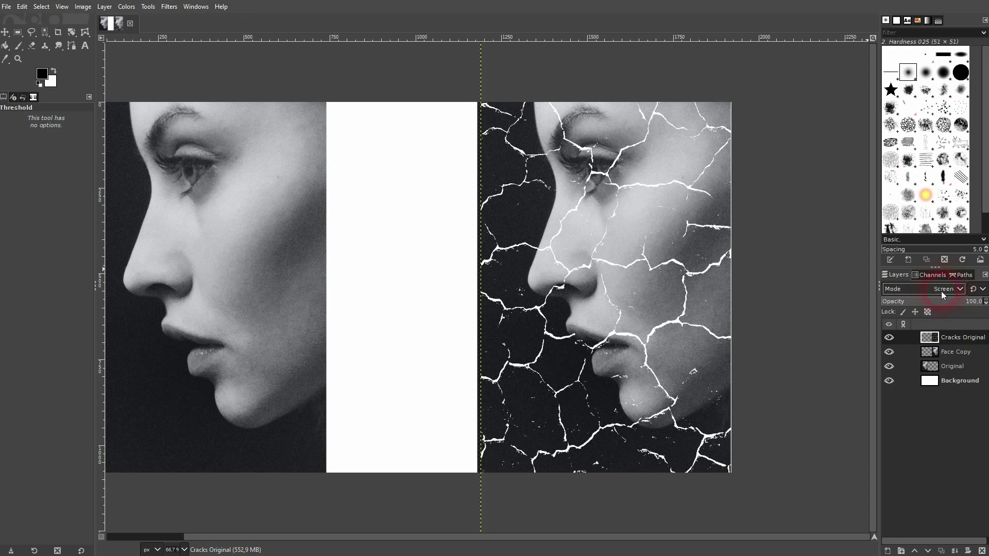
key(ctrl+z)
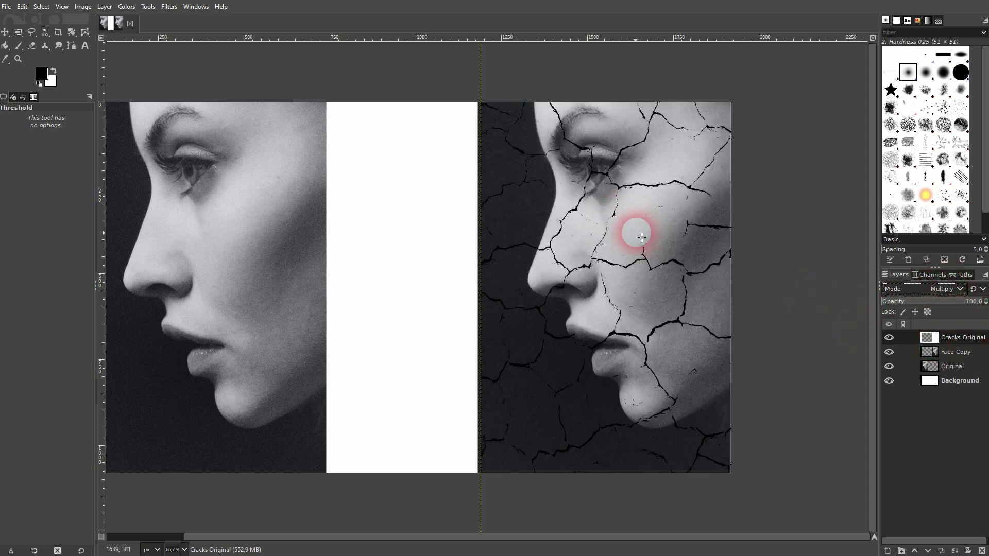
Step: Start a path with the Paths tool just above the right-hand face's forehead and place anchors down its profile to the nose bridge
scroll(526, 199, up, 2)
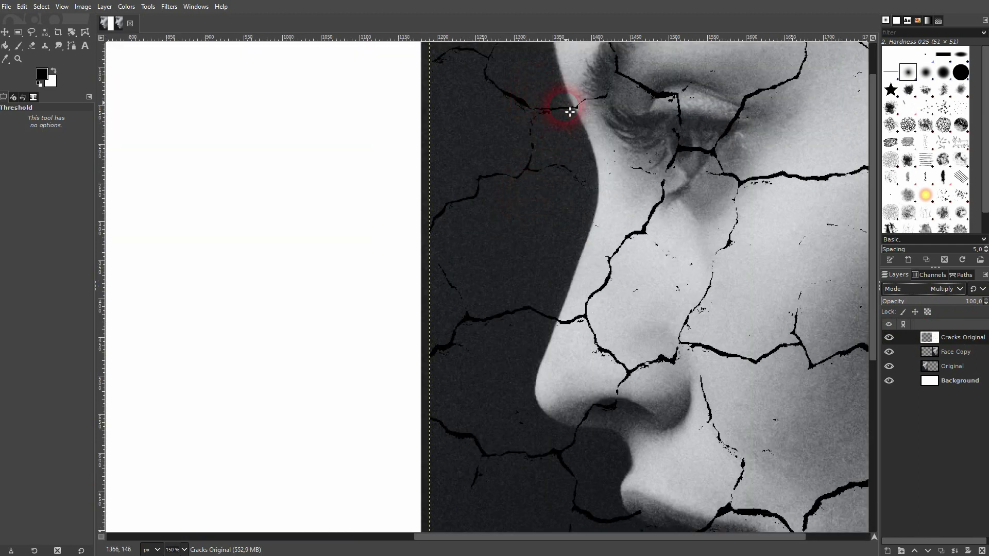
scroll(709, 154, up, 2)
key(b)
scroll(707, 315, down, 2)
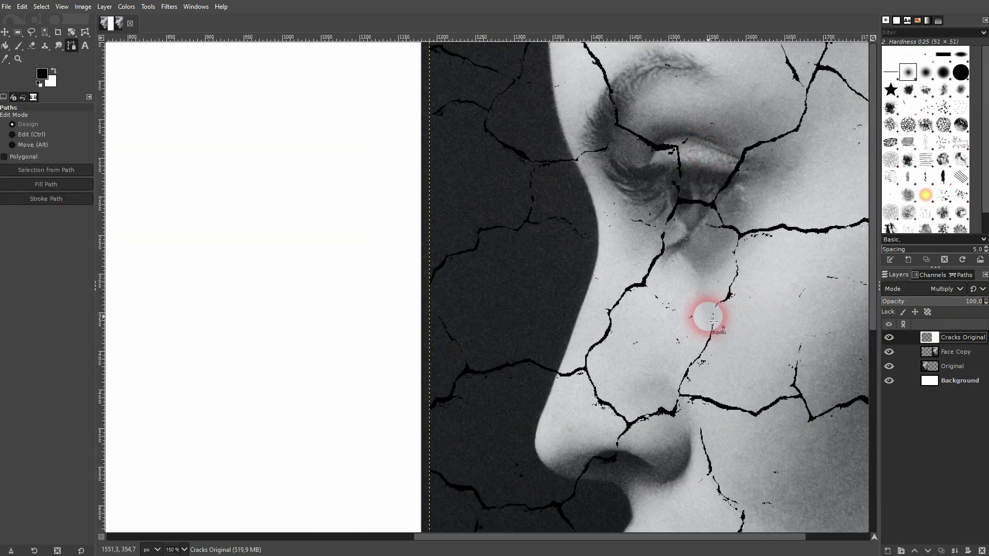
scroll(706, 316, down, 1)
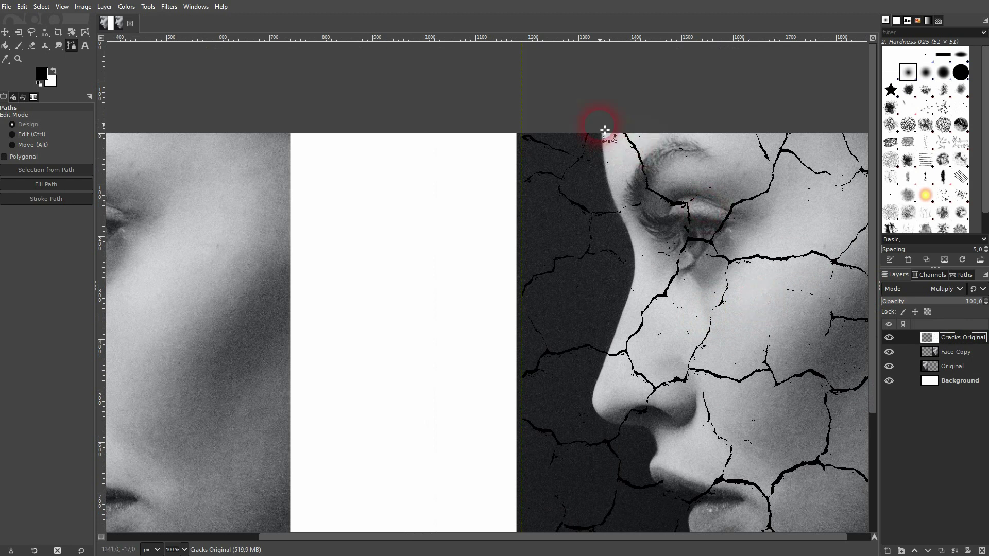
scroll(598, 126, up, 3)
click(590, 135)
drag(697, 426, 529, 225)
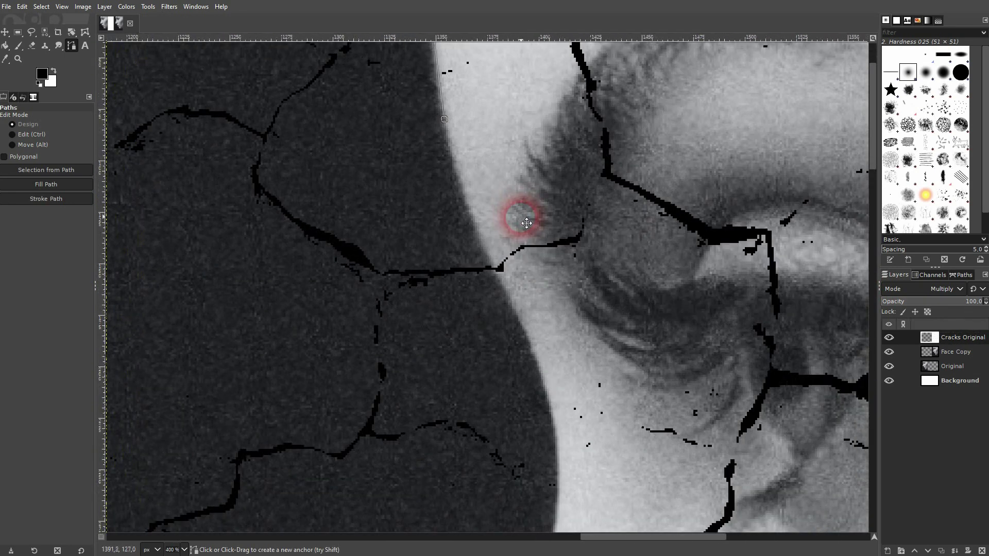
click(510, 303)
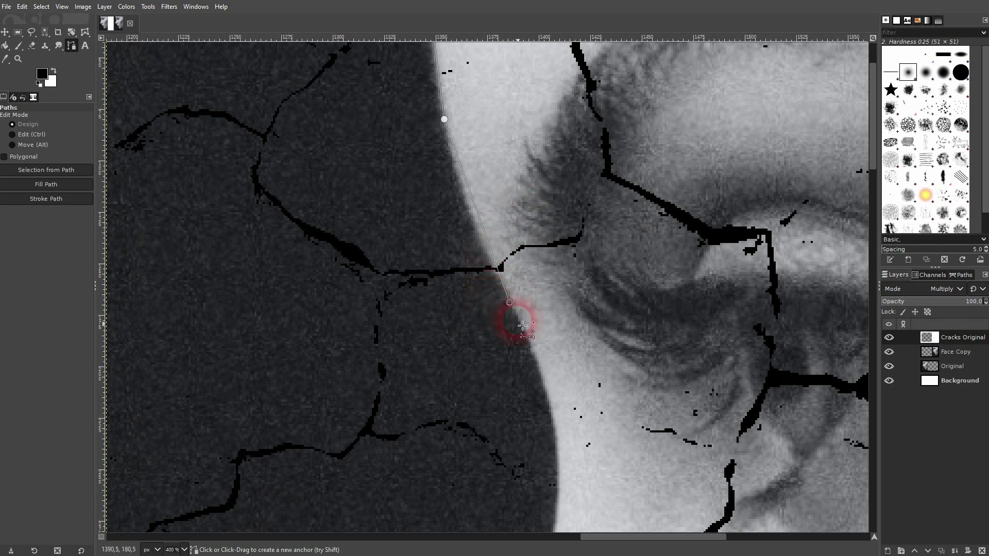
click(559, 455)
Step: Continue the path with anchors along the bridge of the nose toward the tip
drag(586, 498, 546, 171)
click(483, 298)
drag(493, 376, 708, 71)
drag(672, 140, 637, 168)
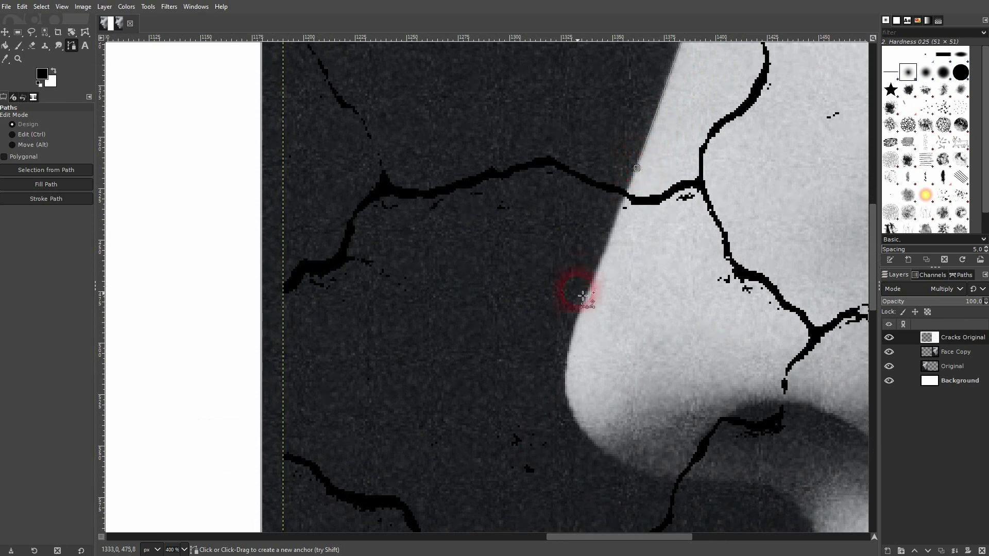
click(577, 316)
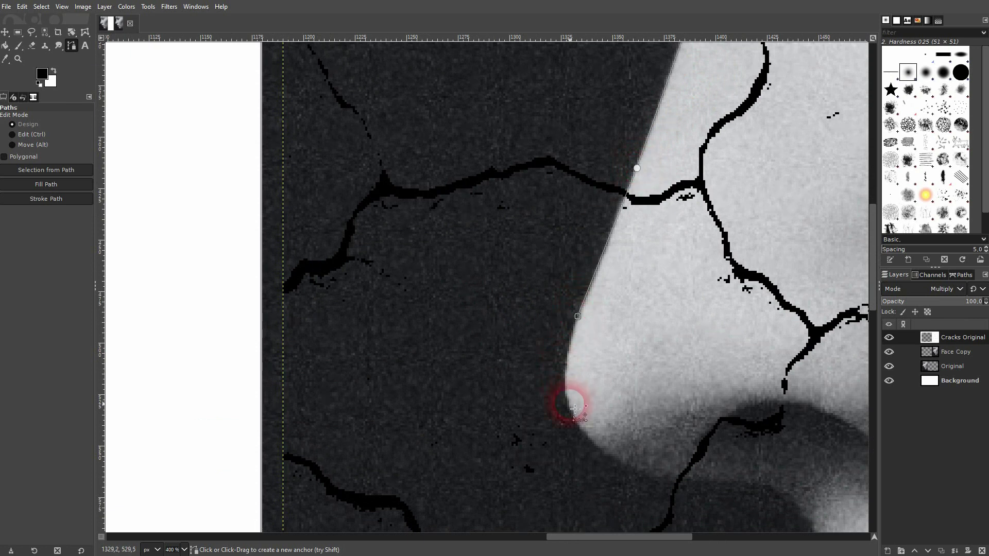
Step: Place anchors around the nose tip, along the underside of the nose and down to the start of the upper lip
drag(677, 469, 515, 303)
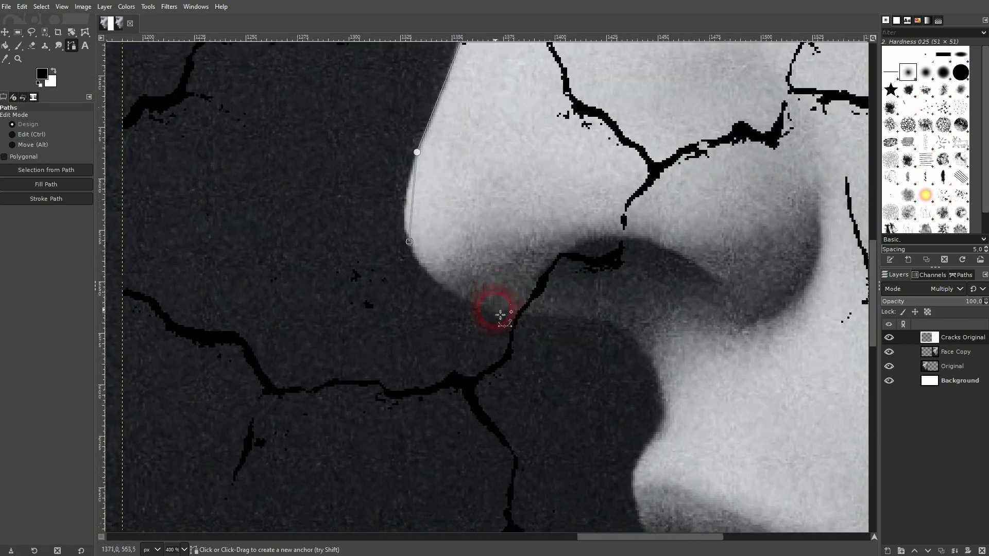
click(591, 318)
click(623, 327)
click(658, 380)
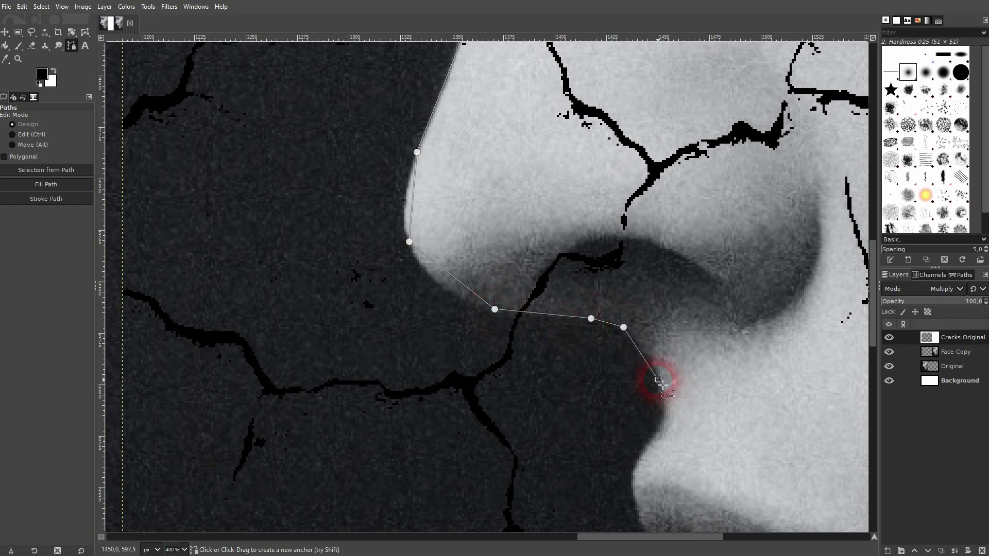
click(664, 419)
click(634, 470)
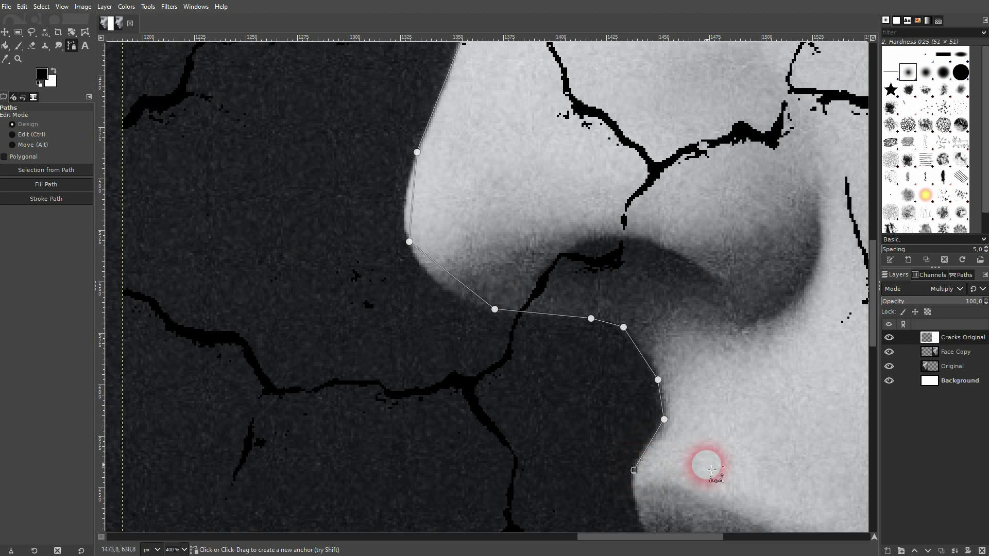
Step: Extend the path around the upper lip, the mouth opening and the lower lip into the hollow above the chin
drag(705, 463, 523, 260)
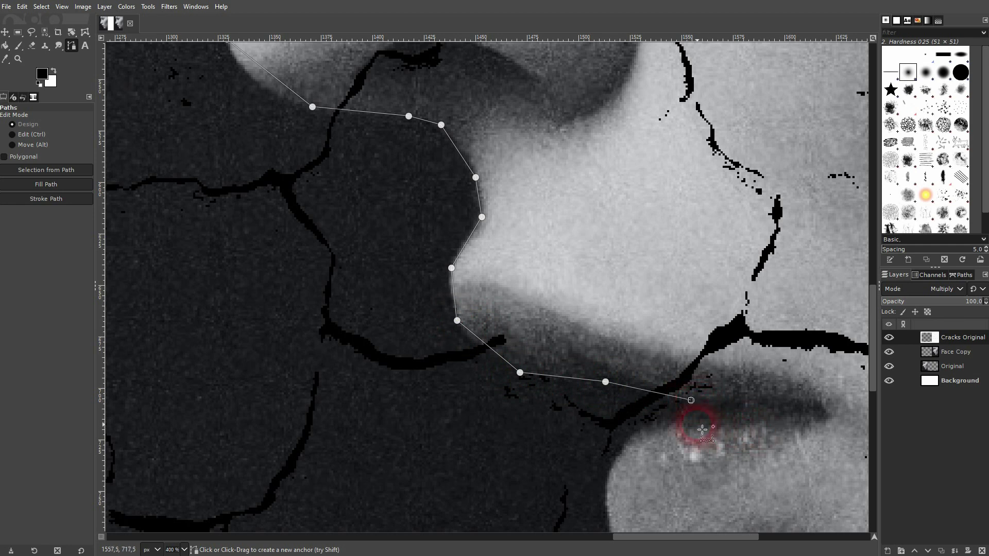
click(688, 421)
scroll(619, 465, down, 7)
scroll(620, 465, right, 4)
click(447, 249)
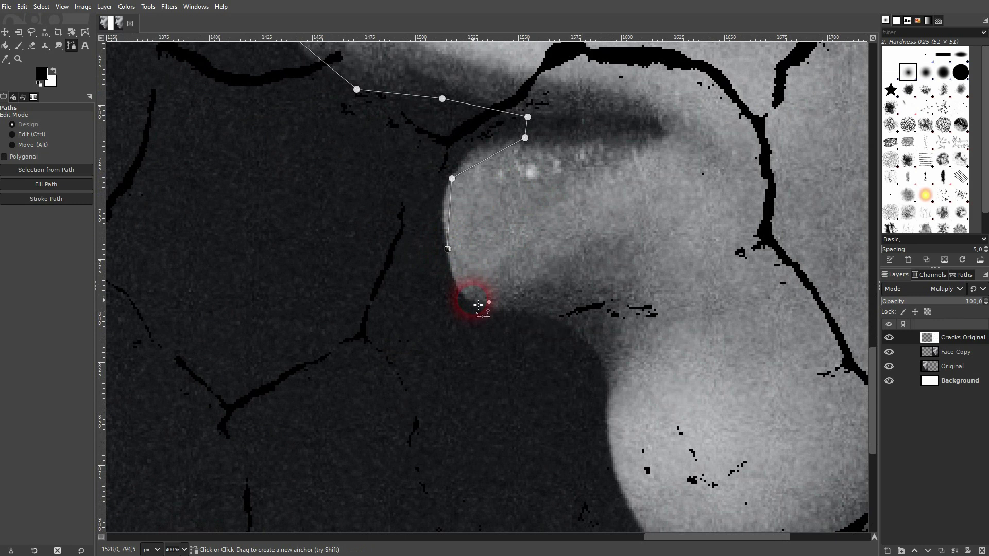
click(594, 348)
click(611, 393)
Step: Place anchors around the front and underside of the chin
scroll(629, 409, down, 4)
scroll(629, 409, right, 3)
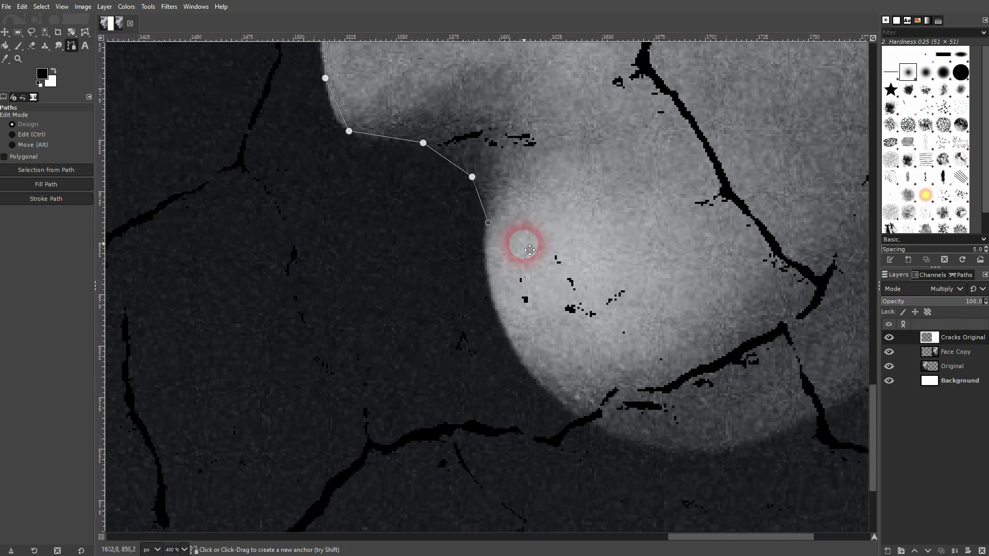
click(485, 282)
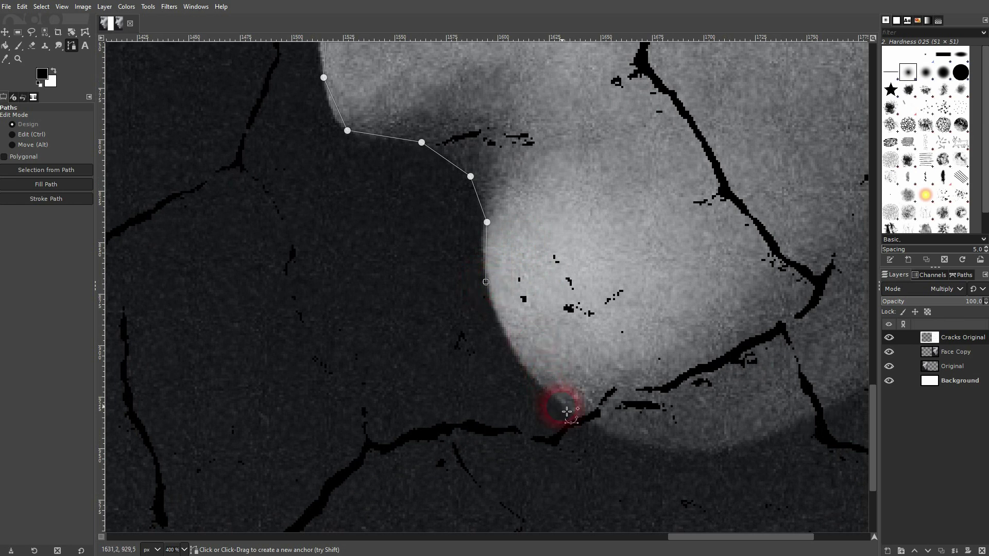
click(688, 449)
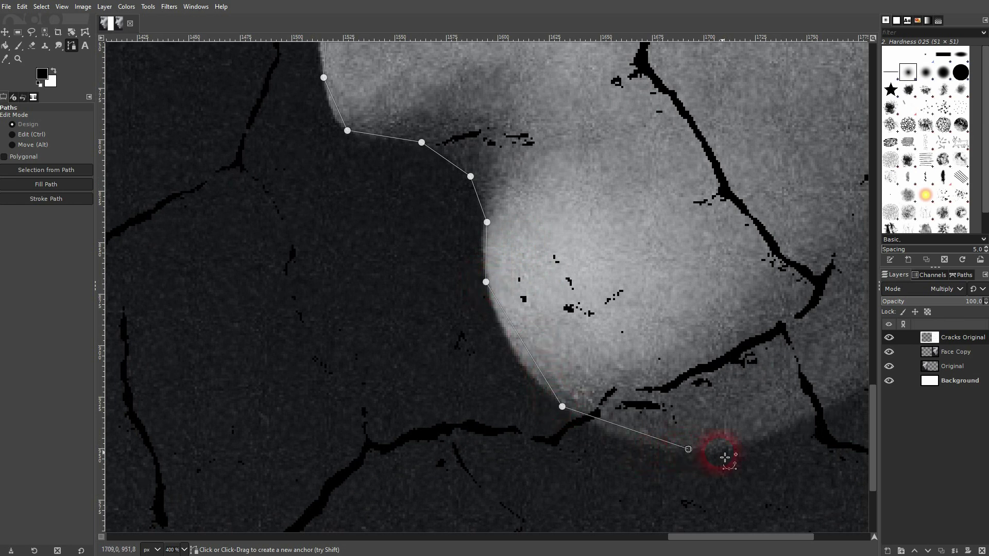
click(808, 417)
Step: Continue the path along the jawline and end it with an anchor beyond the image's right edge
drag(810, 417, 359, 404)
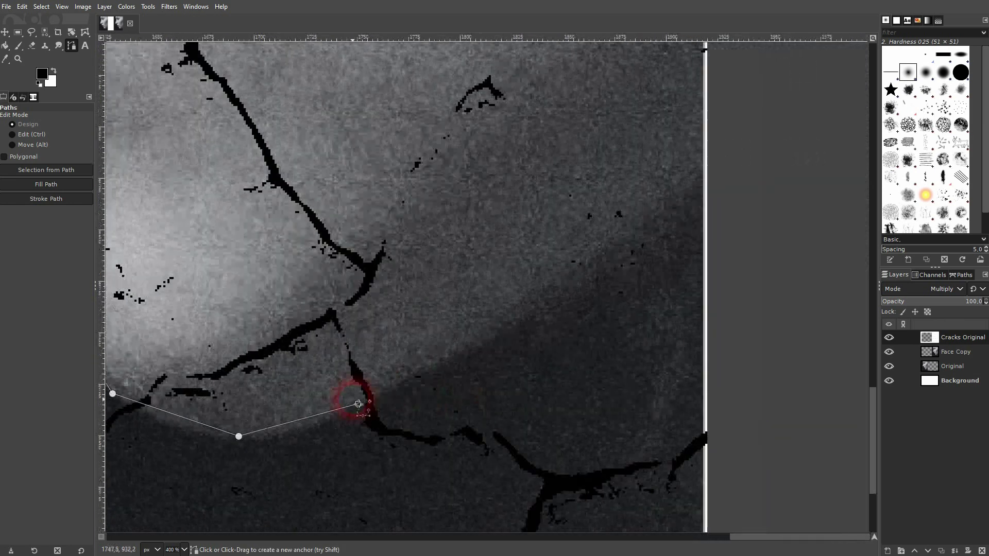
click(503, 333)
drag(724, 185, 676, 273)
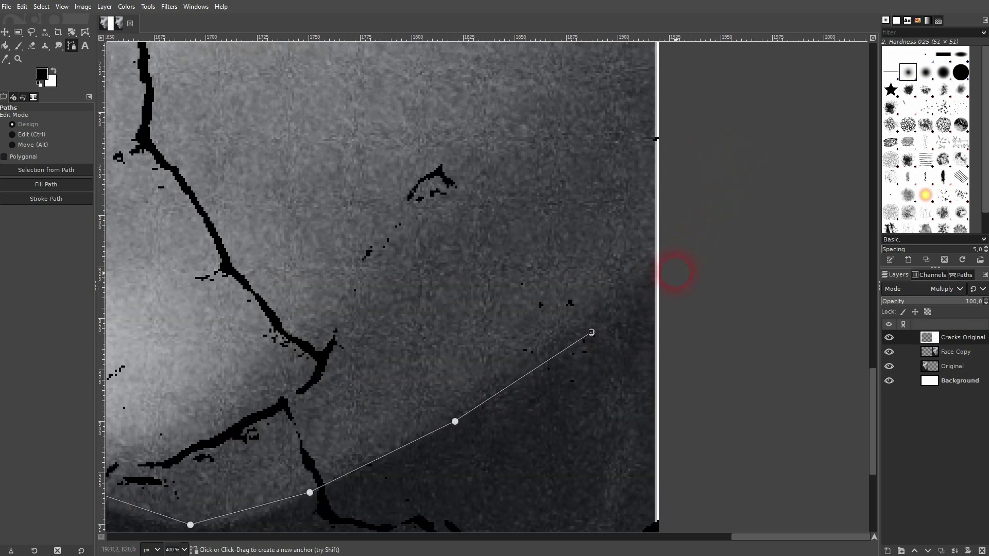
click(738, 237)
Step: Route the path outside the image up past its right edge and across the top, back to the first anchor
scroll(751, 181, down, 3)
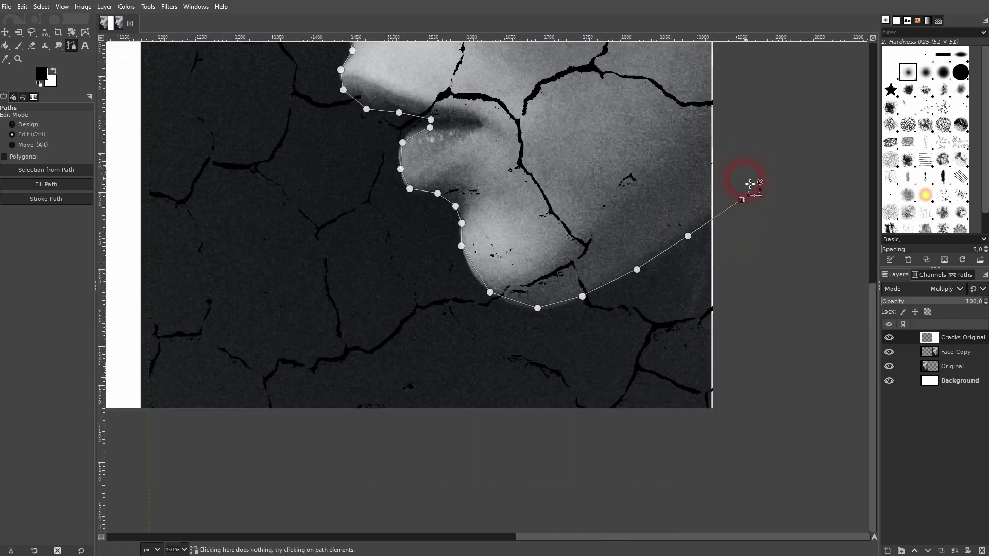
scroll(761, 151, up, 5)
scroll(761, 151, up, 3)
click(761, 151)
scroll(762, 152, up, 2)
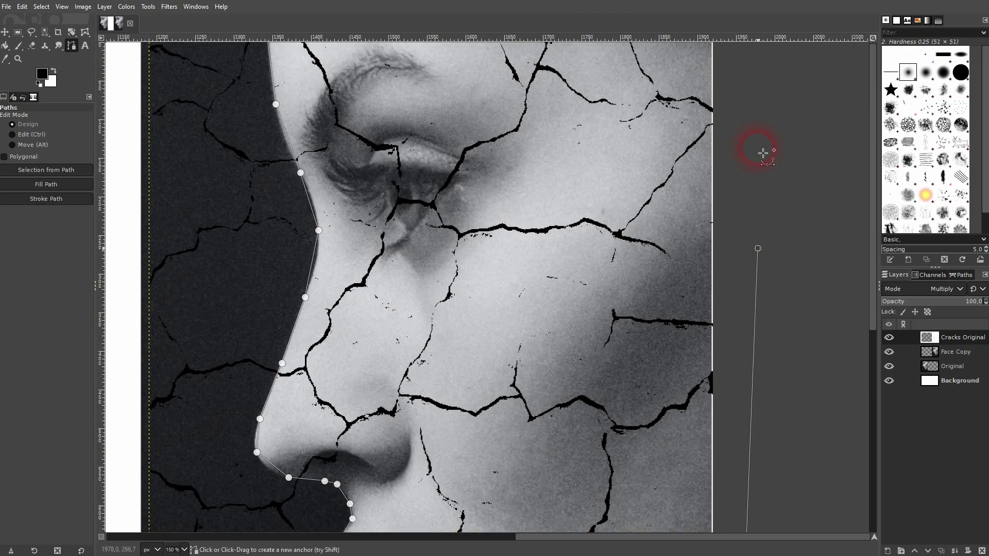
scroll(762, 150, down, 1)
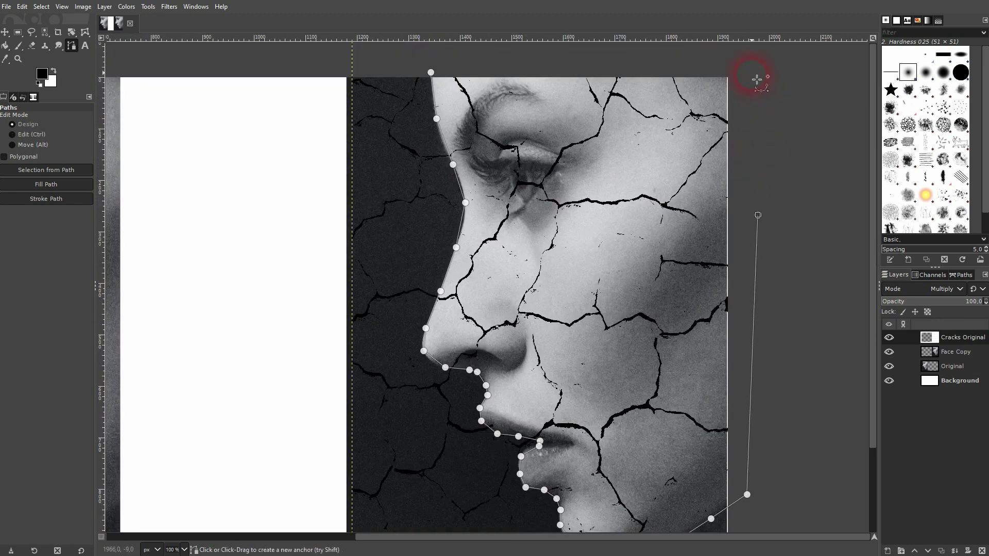
click(422, 81)
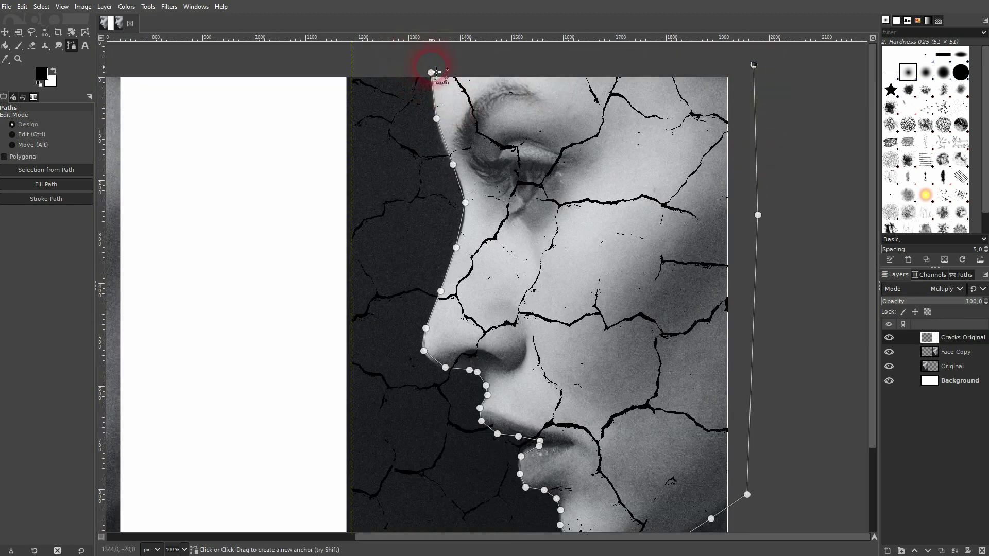
ctrl+click(432, 72)
Step: Move the path's first anchor closer to the image's top edge, in line with the forehead's outline
scroll(430, 105, up, 4)
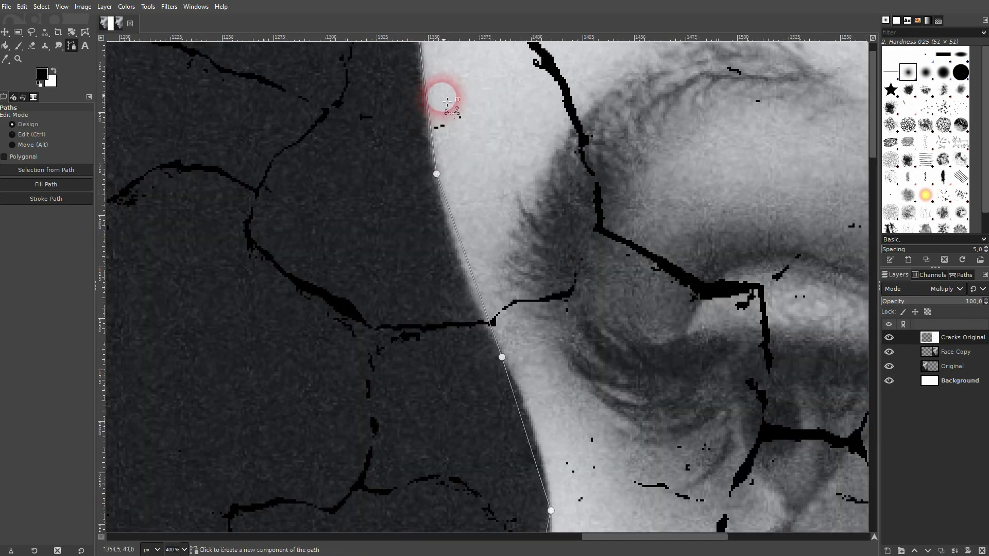
scroll(570, 159, up, 1)
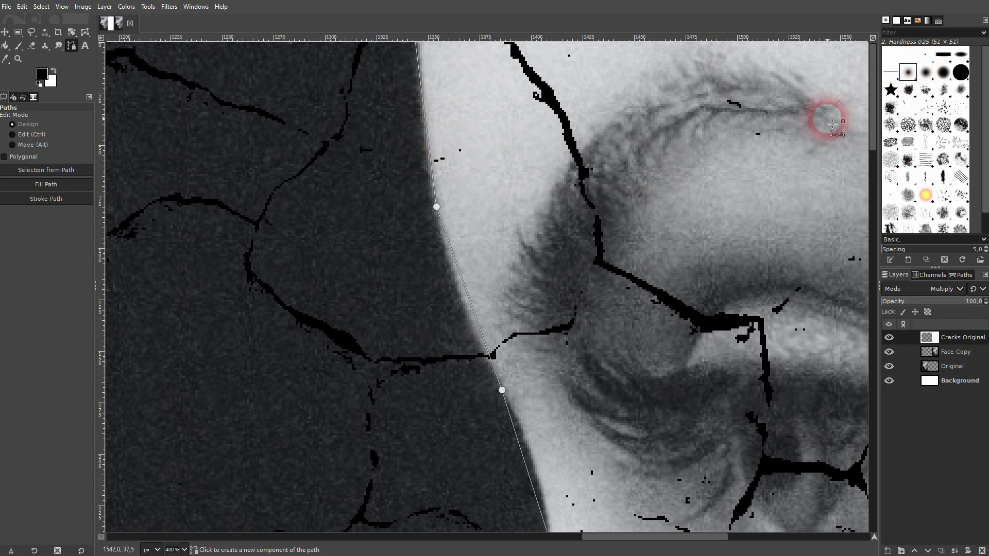
scroll(536, 144, down, 3)
scroll(478, 82, up, 5)
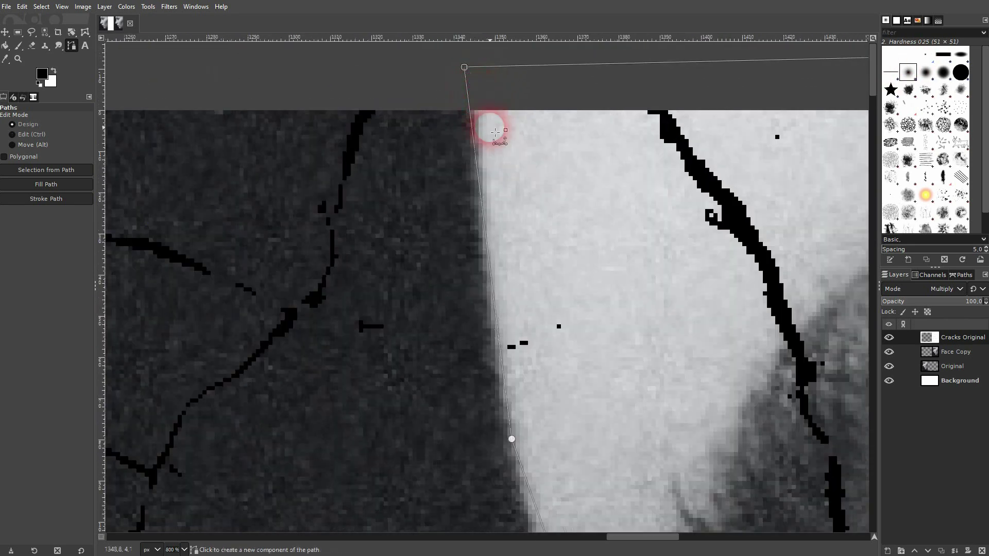
drag(464, 68, 472, 99)
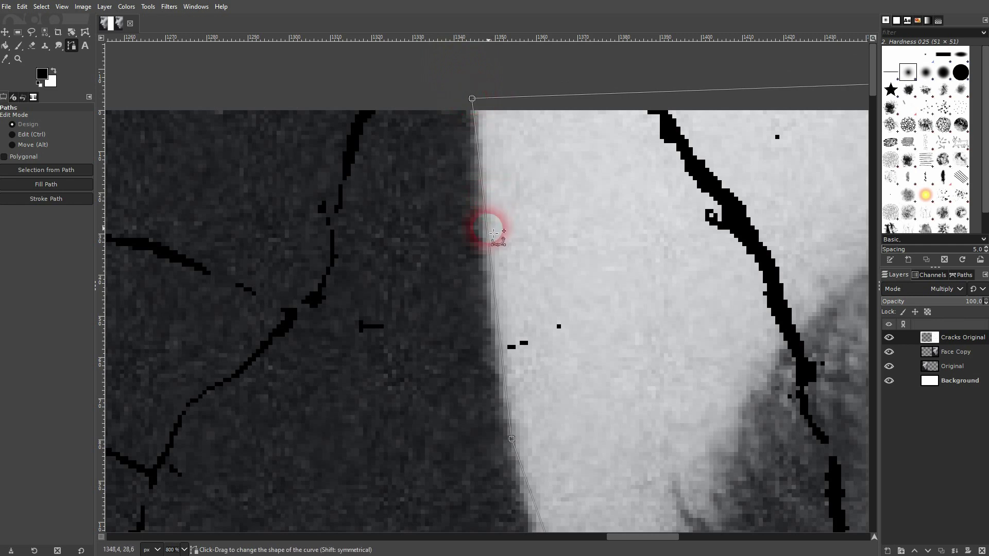
Step: Bend the path segment between the forehead and the brow to follow the skin edge, adjusting the handle at its lower anchor
drag(559, 403, 493, 127)
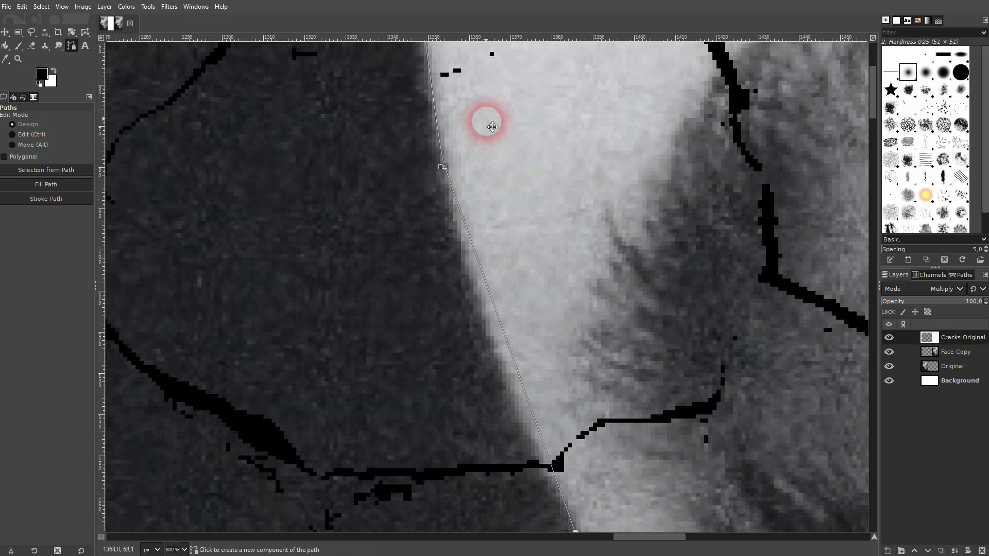
drag(520, 374, 516, 396)
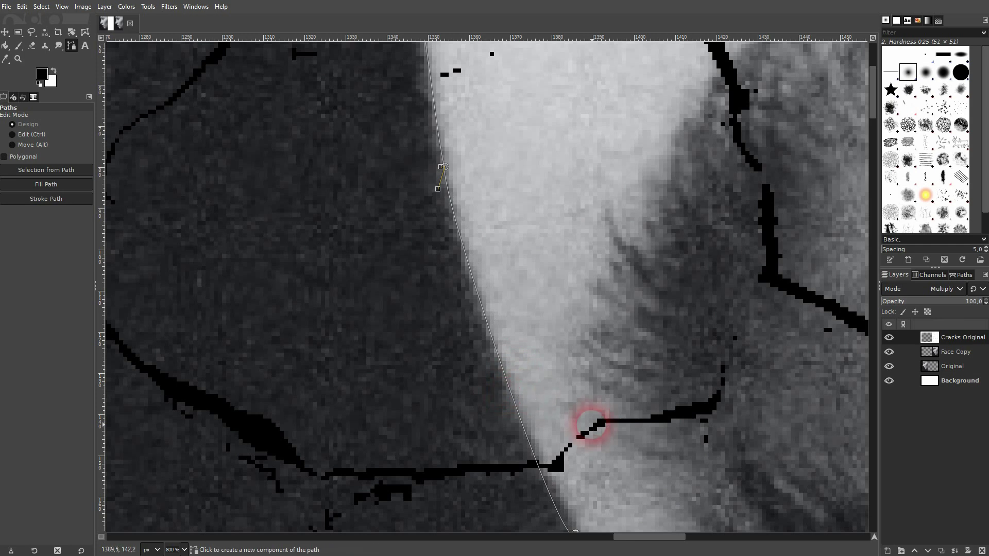
drag(584, 409, 458, 144)
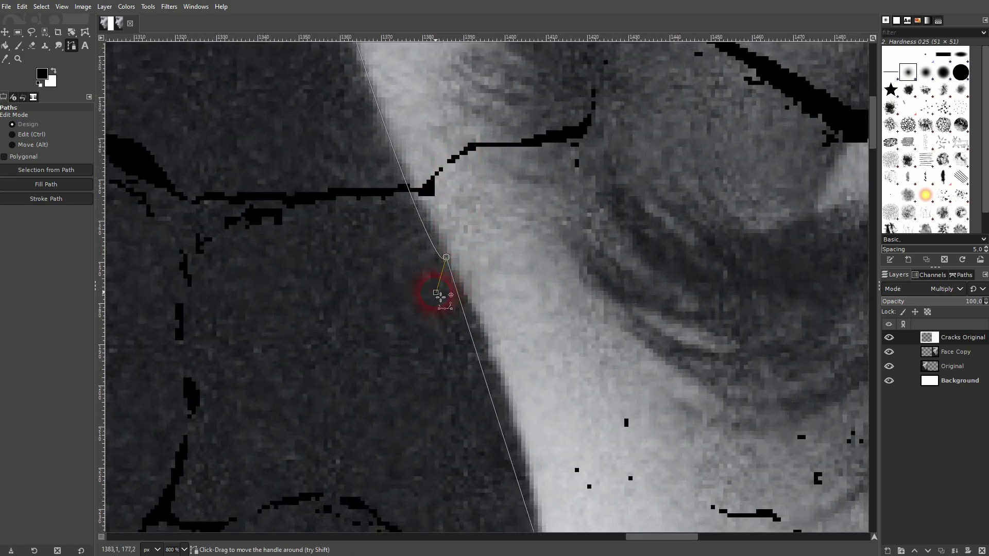
drag(436, 292, 410, 212)
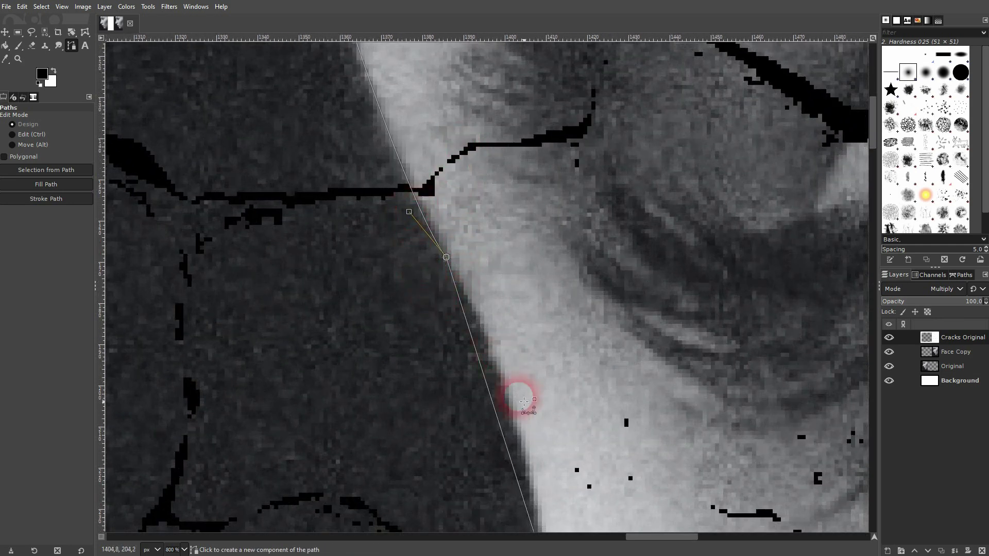
Step: Curve the path segments beside the eye and at the top of the nose bridge, undoing the misplaced edit
drag(528, 404, 486, 214)
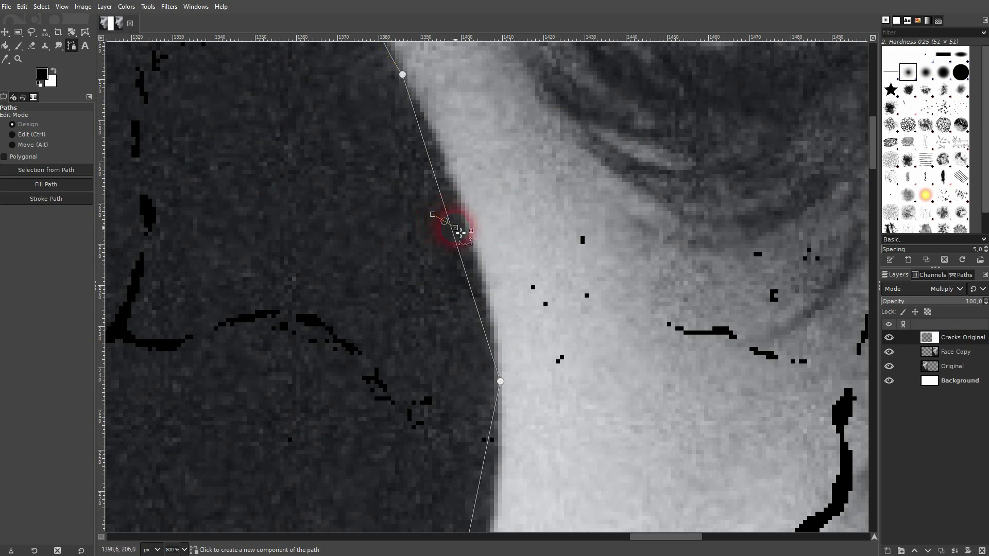
drag(454, 225, 468, 230)
key(ctrl+z)
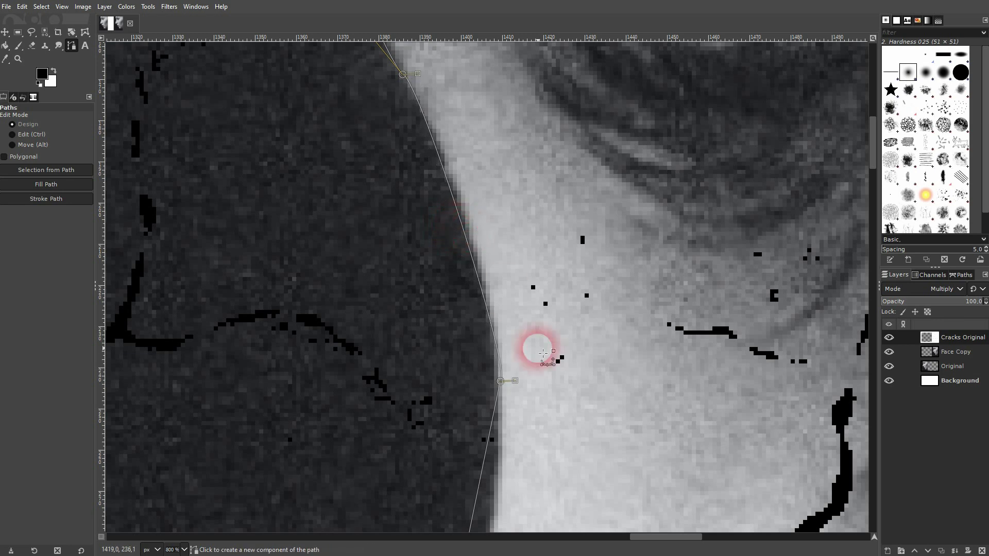
scroll(521, 281, down, 5)
scroll(503, 214, right, 1)
drag(416, 235, 437, 271)
Step: Fit the path segments along the nose bridge to the edge of the skin
scroll(437, 269, down, 4)
scroll(452, 325, left, 1)
drag(454, 288, 473, 209)
scroll(475, 211, down, 8)
scroll(623, 102, left, 5)
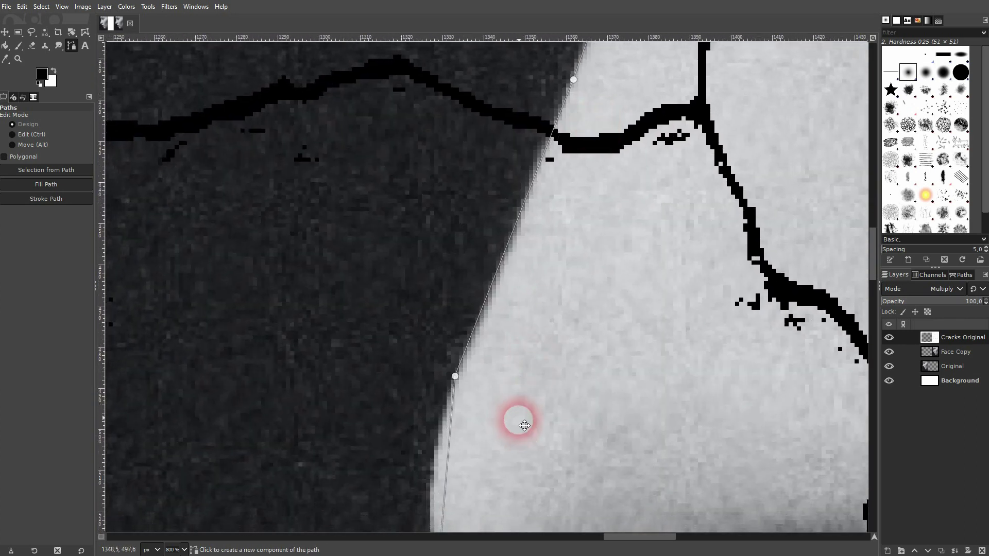
Step: Curve the path around the nose tip and its underside by bending the segments and adjusting their handles
scroll(517, 360, down, 5)
drag(457, 208, 436, 162)
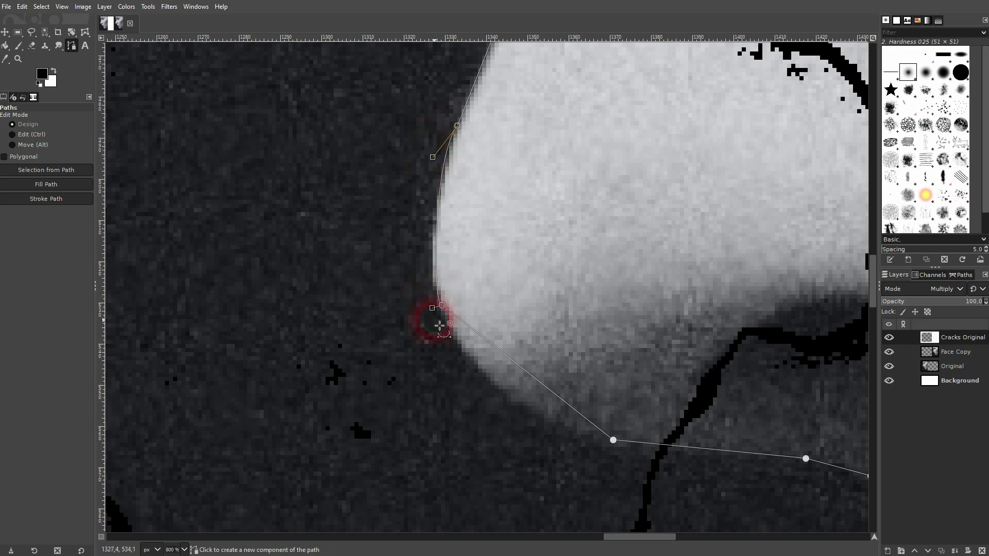
drag(437, 311, 427, 281)
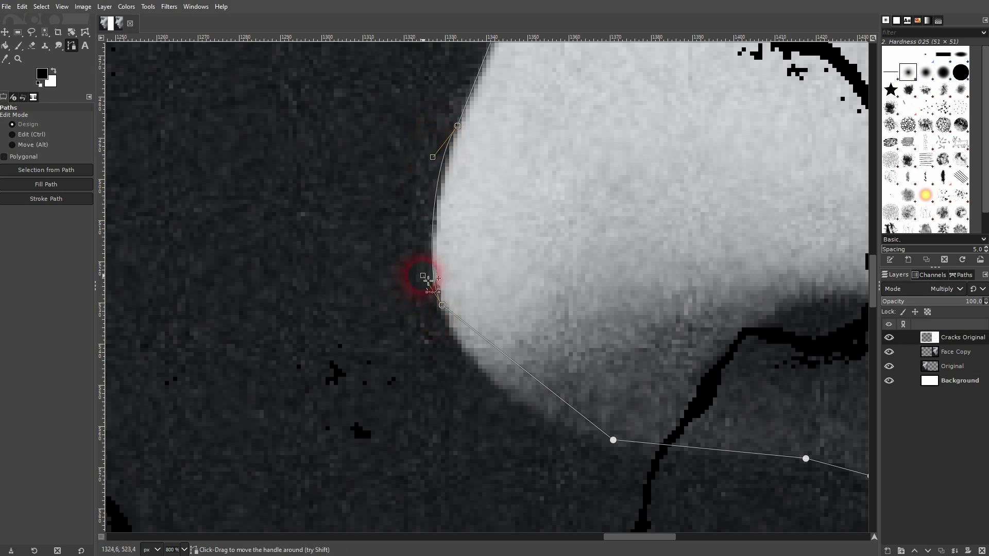
drag(521, 369, 518, 398)
drag(431, 344, 475, 391)
drag(606, 472, 551, 435)
Step: Bend the path segment between the base of the nose and the upper lip outward to match the profile
scroll(689, 442, right, 10)
scroll(689, 442, down, 3)
drag(429, 351, 363, 275)
drag(484, 358, 491, 360)
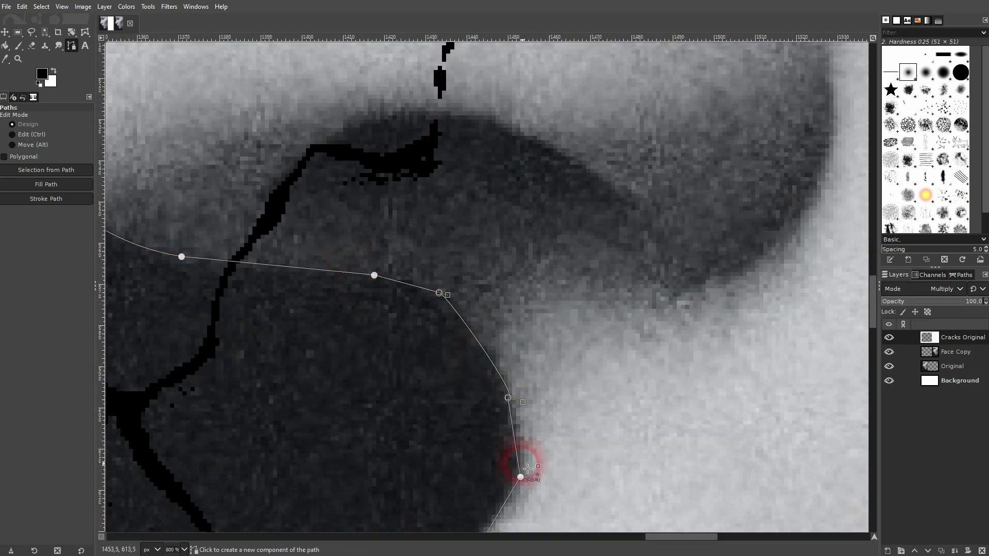
Step: Bend the path segments between the nose and the front of the upper lip to match the profile
scroll(523, 464, down, 5)
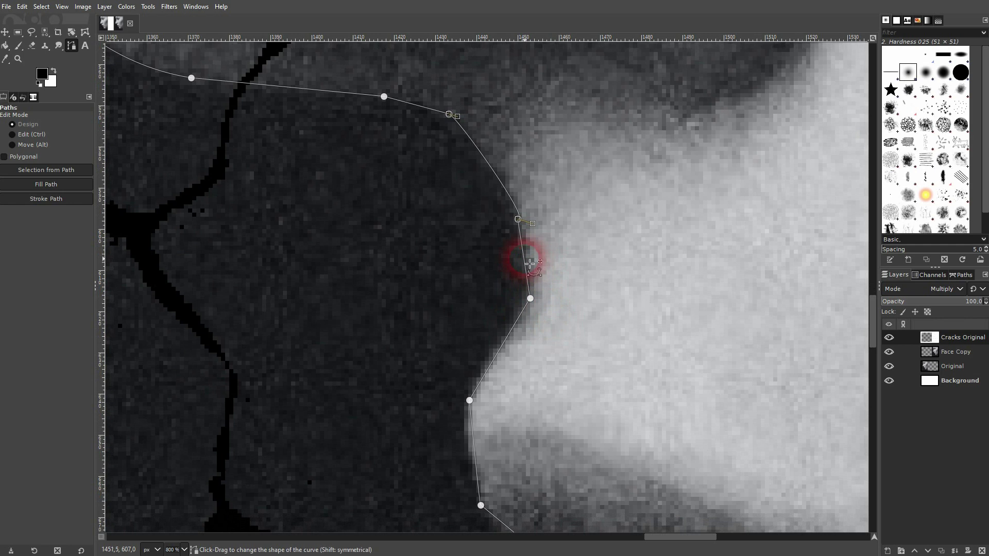
scroll(539, 391, down, 5)
scroll(539, 391, left, 3)
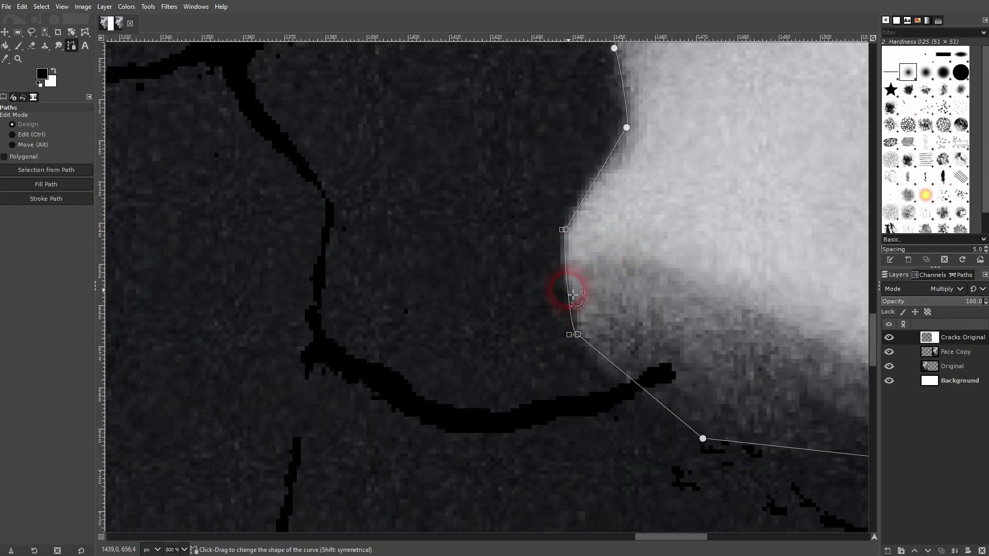
scroll(558, 287, down, 4)
scroll(558, 286, right, 5)
Step: Shape the path along the mouth opening and curve it around the top of the lower lip
drag(602, 363, 328, 277)
drag(516, 387, 540, 323)
drag(422, 379, 463, 372)
drag(494, 500, 470, 273)
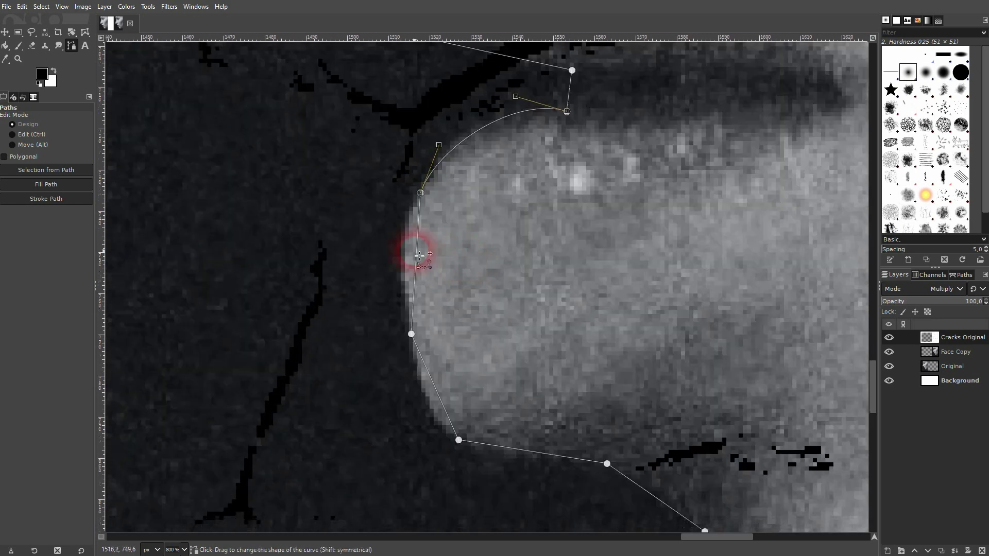
Step: Curve the path around the front and lower edge of the lower lip by bending segments and adjusting their handles
drag(420, 255, 412, 260)
click(404, 204)
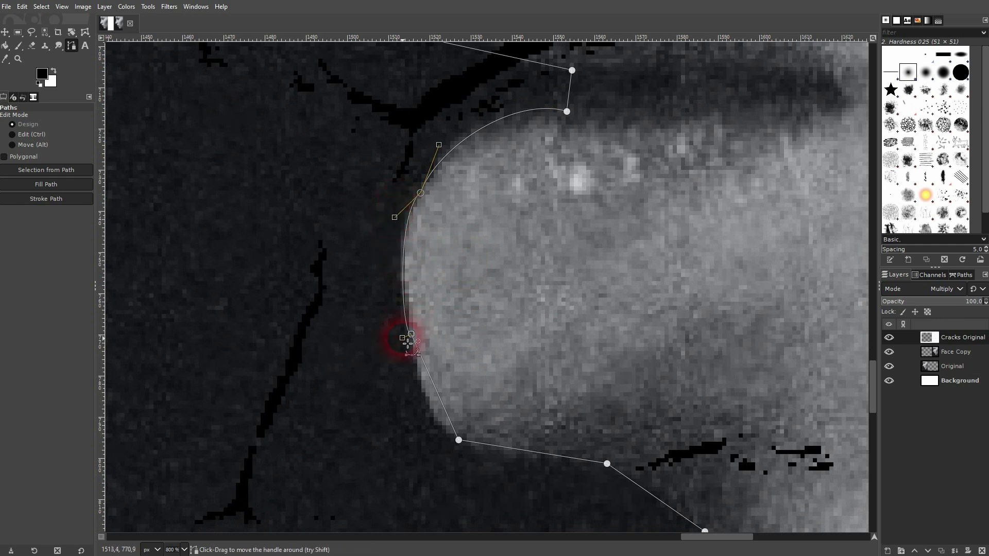
drag(407, 341, 410, 317)
drag(432, 379, 425, 390)
drag(410, 358, 415, 366)
drag(457, 451, 434, 435)
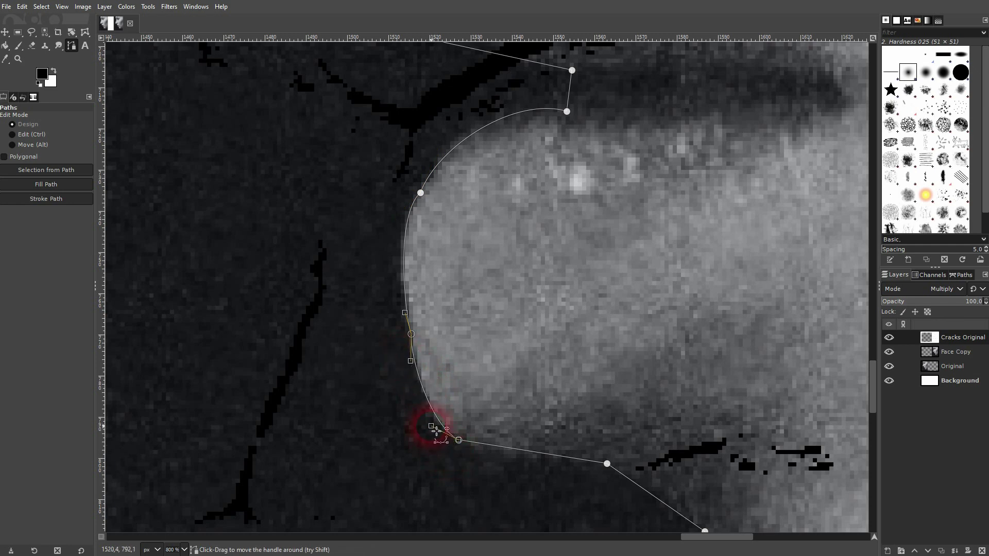
Step: Curve the path through the hollow below the lower lip and down the front of the chin
drag(577, 468, 354, 316)
drag(563, 457, 503, 211)
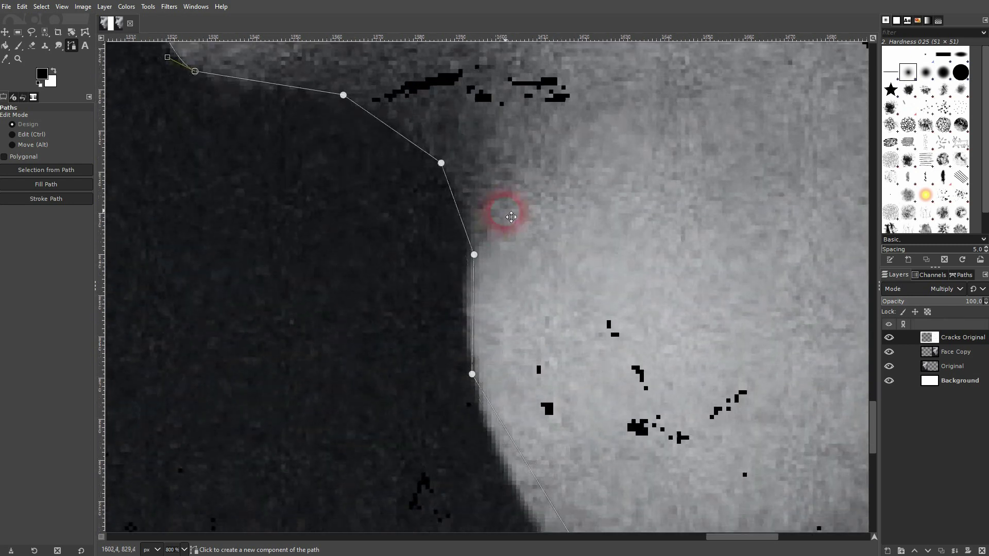
drag(478, 312, 466, 310)
click(463, 211)
scroll(465, 232, down, 5)
scroll(465, 231, right, 2)
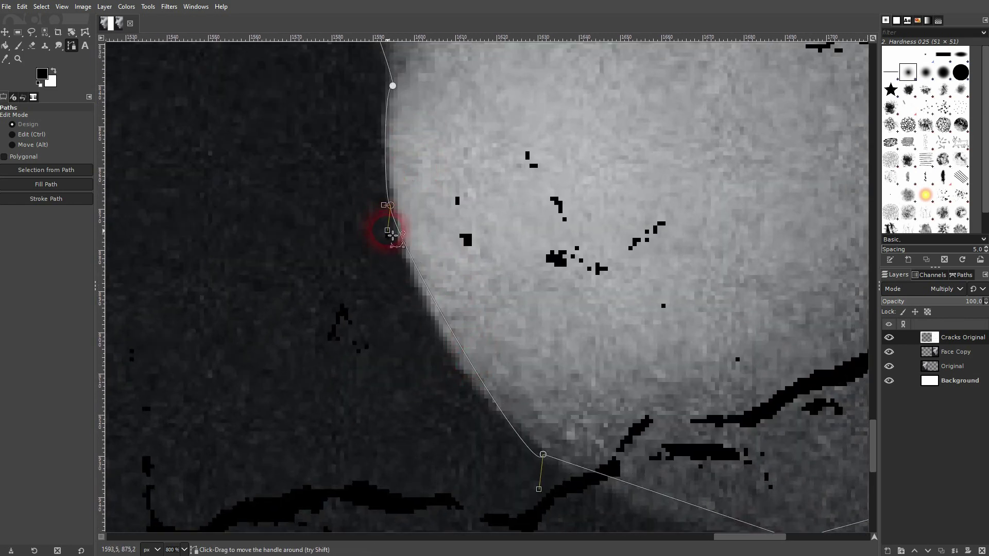
drag(393, 240, 402, 266)
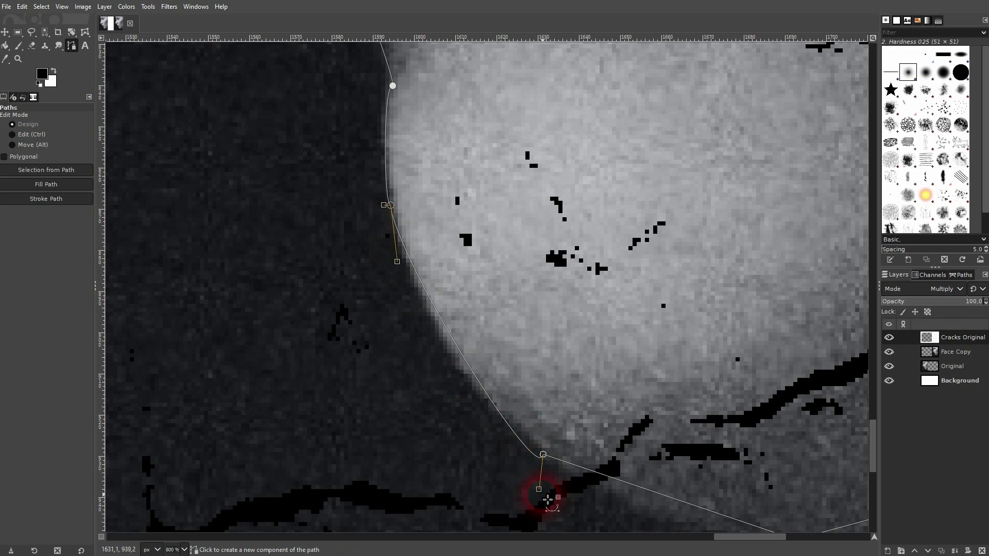
drag(541, 482, 480, 414)
Step: Smooth the path around the underside of the chin and along the start of the jawline by adjusting the handles
drag(678, 466, 332, 259)
drag(331, 293, 331, 305)
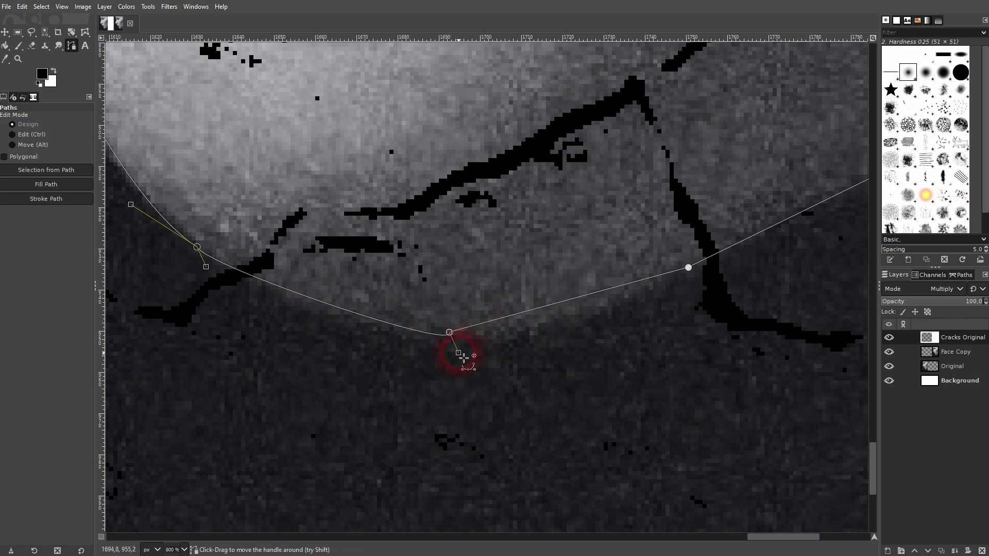
drag(459, 353, 408, 348)
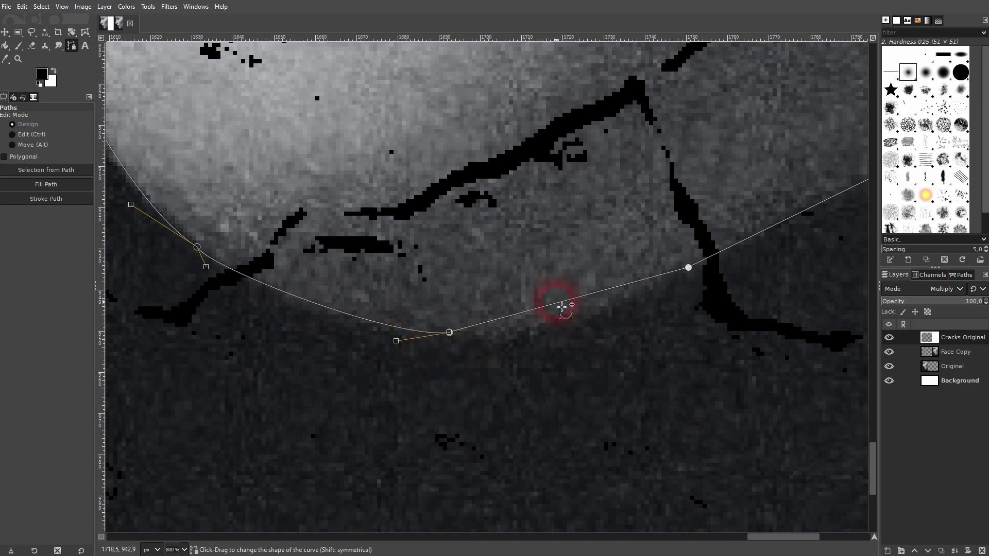
drag(563, 302, 565, 309)
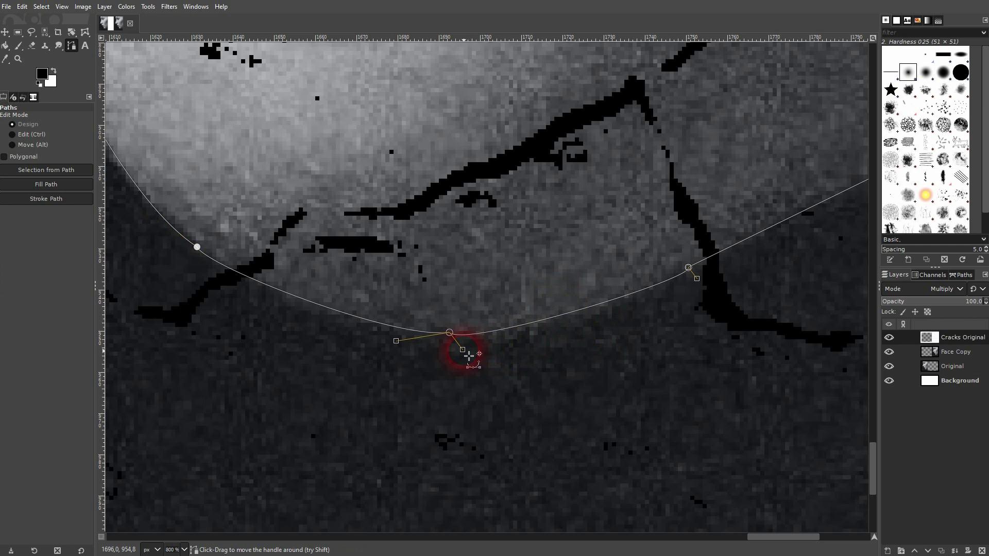
drag(462, 350, 488, 344)
drag(698, 280, 653, 289)
drag(765, 263, 504, 333)
drag(742, 182, 685, 238)
scroll(686, 239, down, 4)
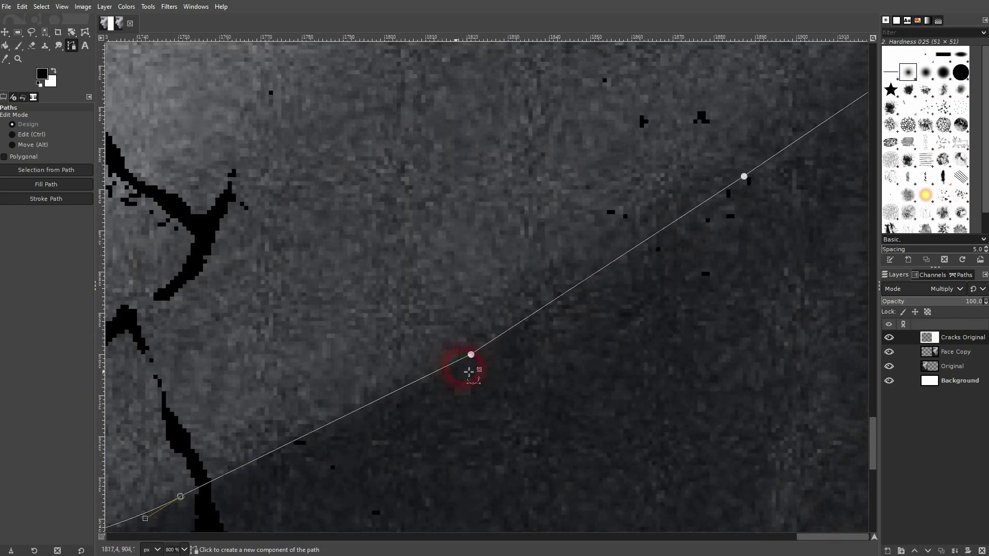
scroll(661, 248, down, 4)
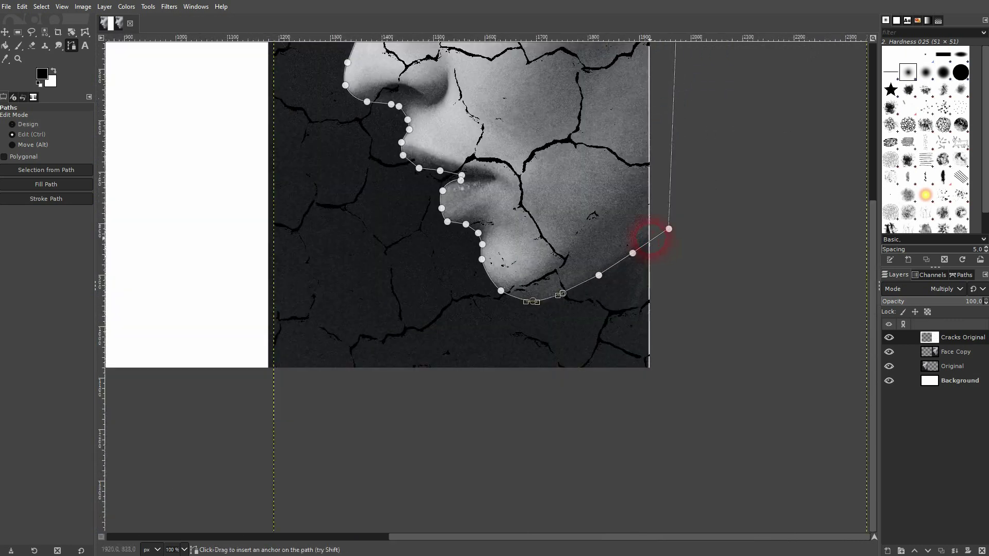
Step: Create a selection of the face from the finished profile path
scroll(596, 203, up, 1)
scroll(602, 207, down, 1)
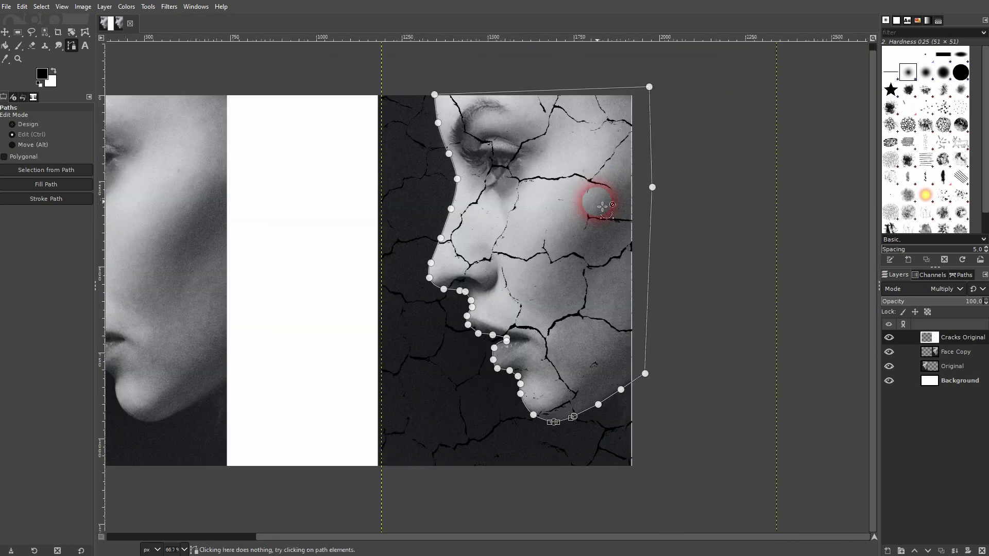
right_click(564, 169)
mouse_move(616, 214)
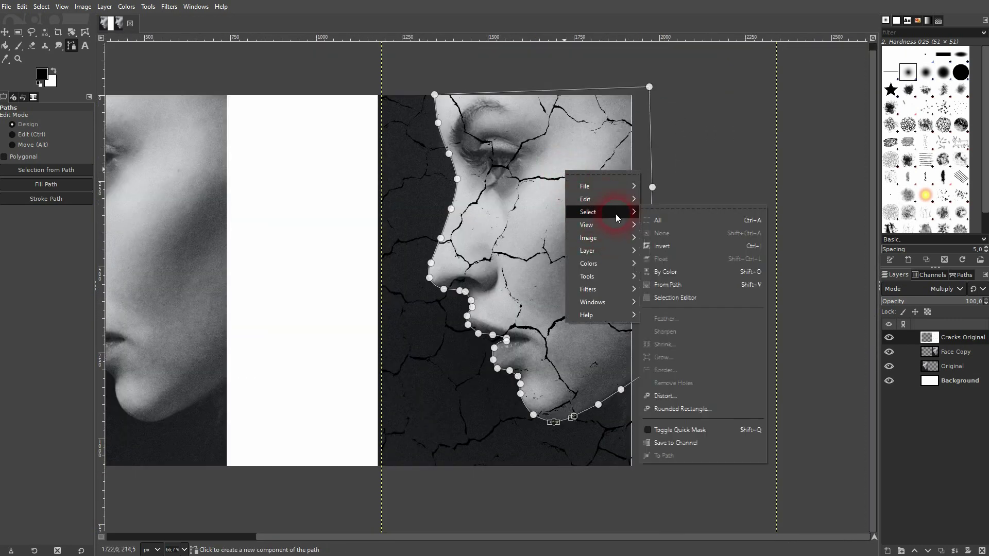
click(698, 277)
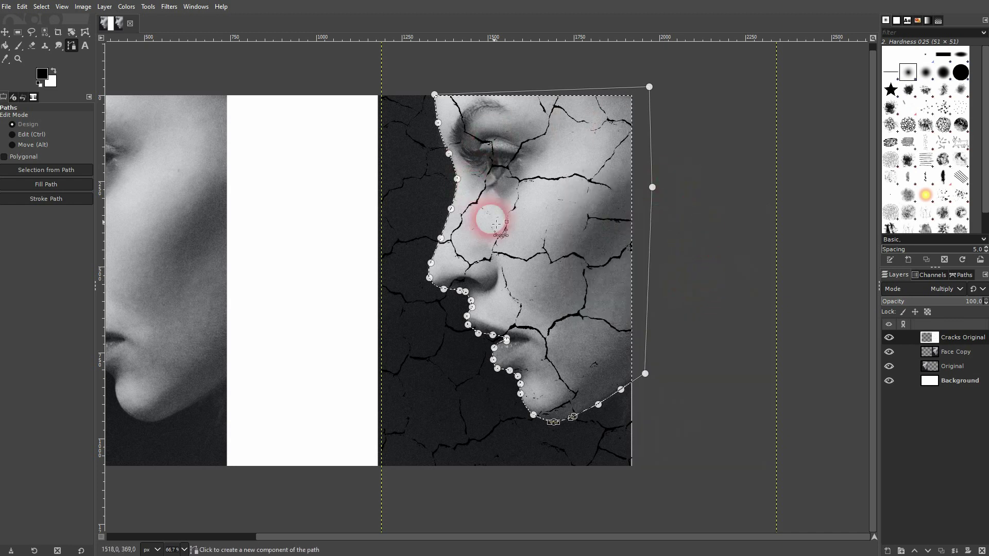
Step: Add a layer mask to the Cracks Original layer, initialized from the selection
right_click(952, 338)
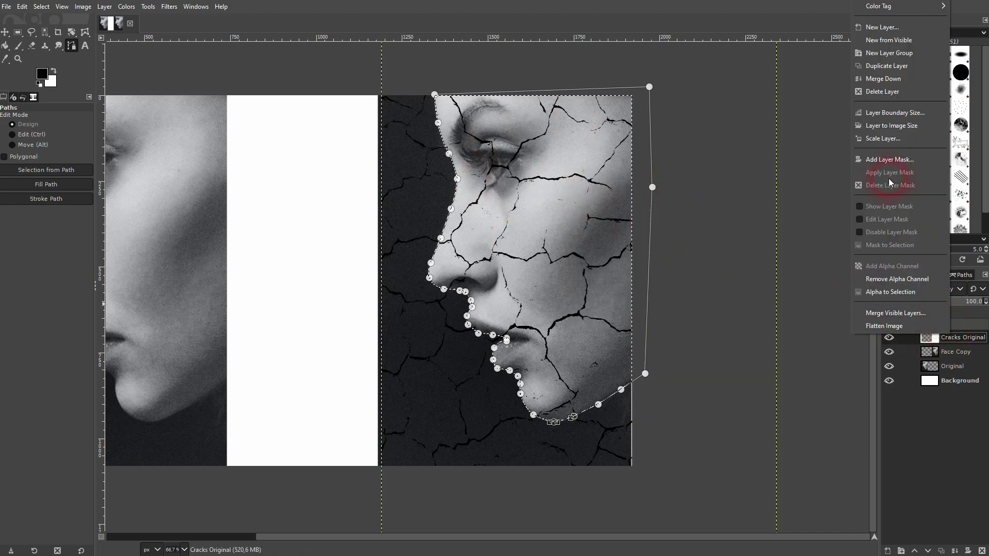
click(887, 161)
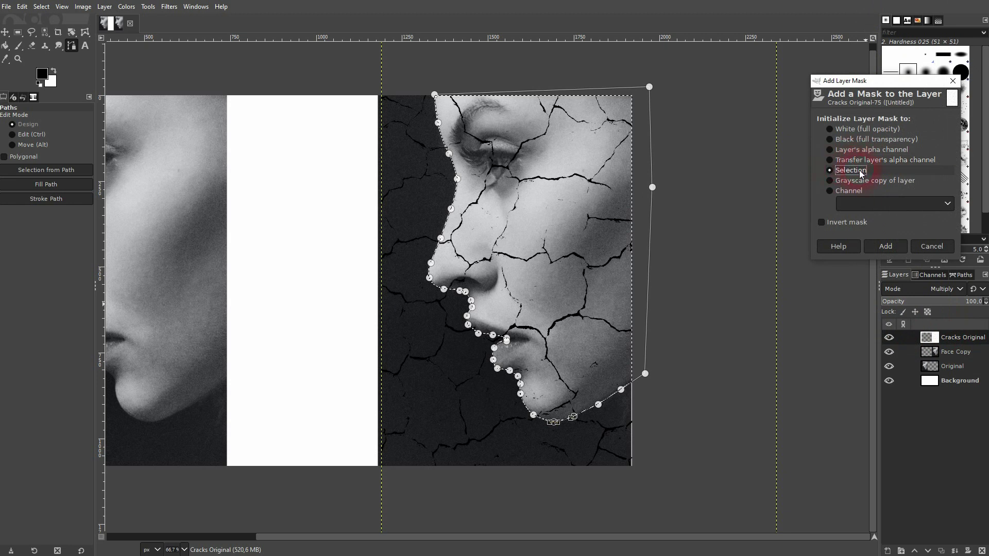
click(887, 248)
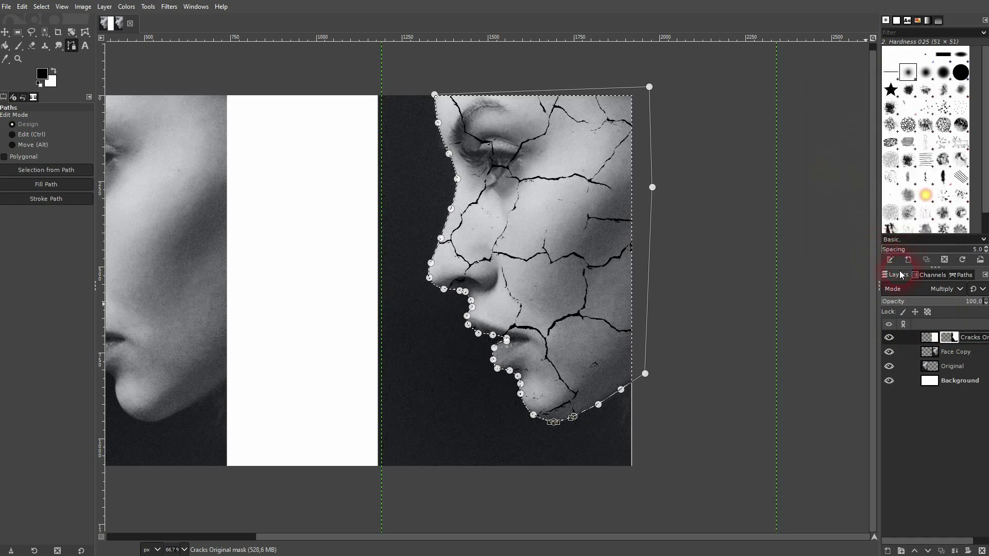
Step: Clear the face selection and switch to the Move tool
click(41, 7)
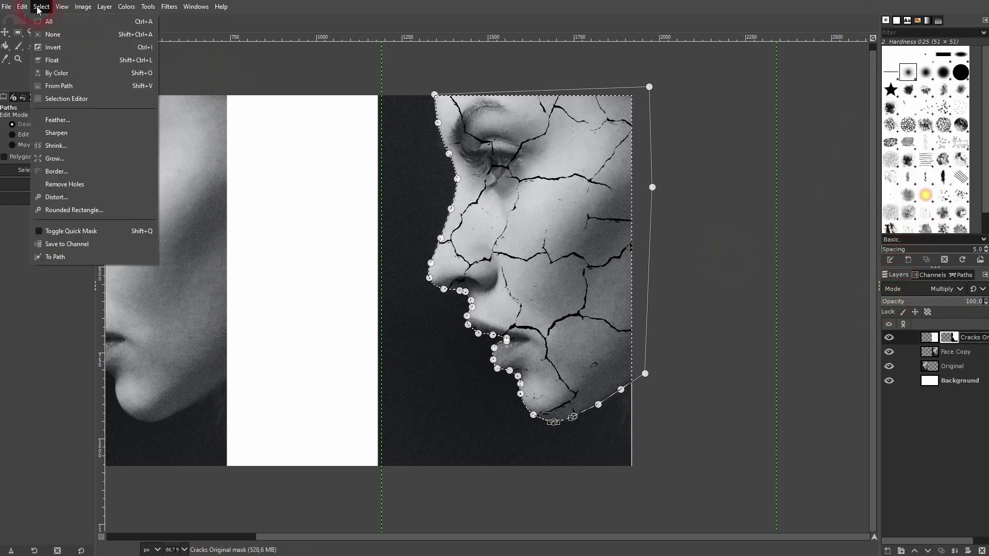
click(51, 22)
click(5, 32)
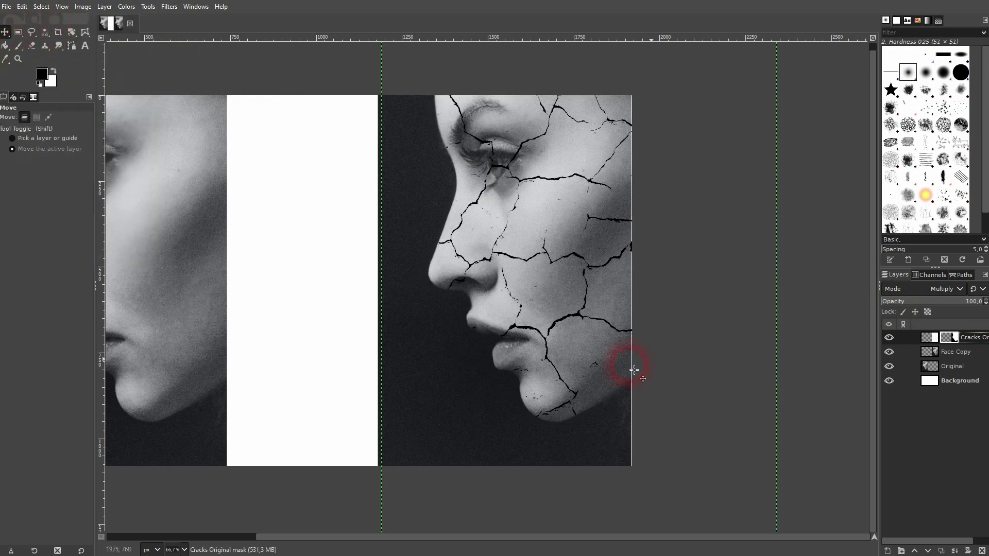
Step: Try shifting the Face Copy layer slightly sideways beneath the cracks, inspect the nose edge, and undo the move
click(957, 352)
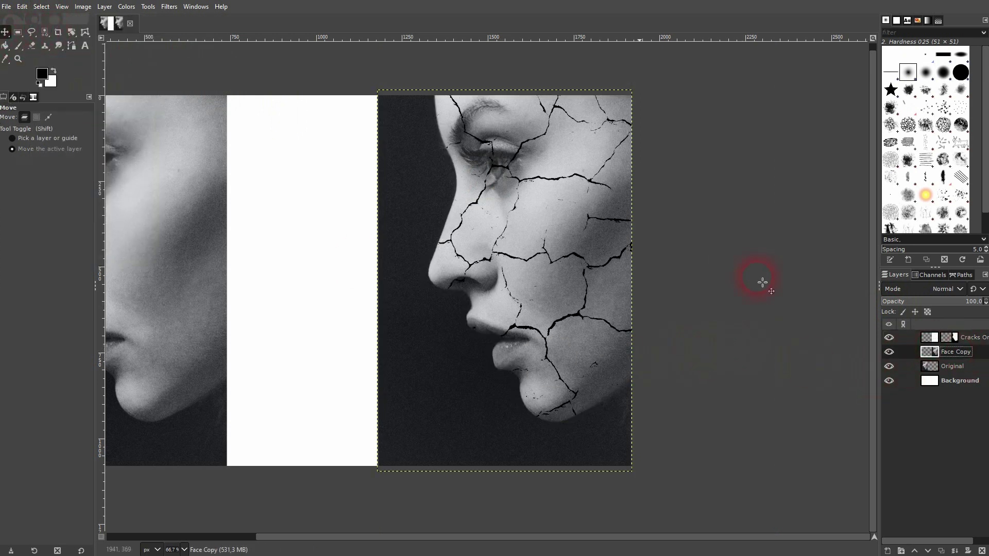
drag(417, 236, 422, 236)
scroll(421, 236, up, 6)
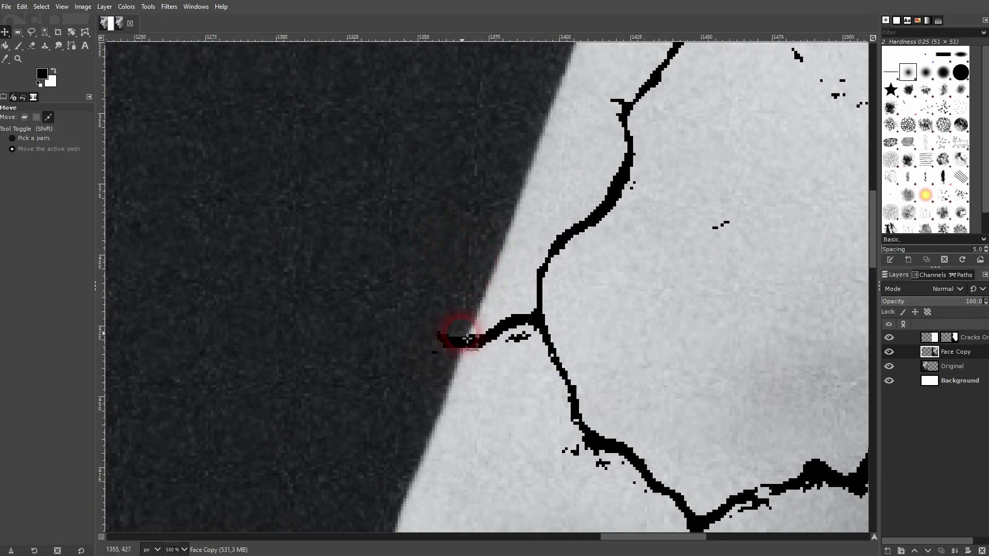
key(ctrl+z)
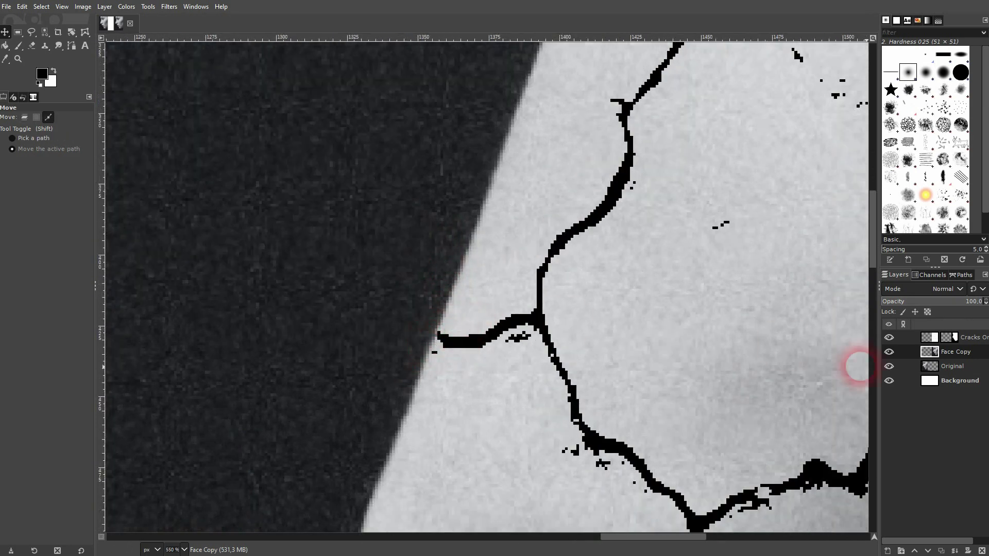
Step: Merge the masked Cracks Original layer down into the Face Copy layer
click(972, 341)
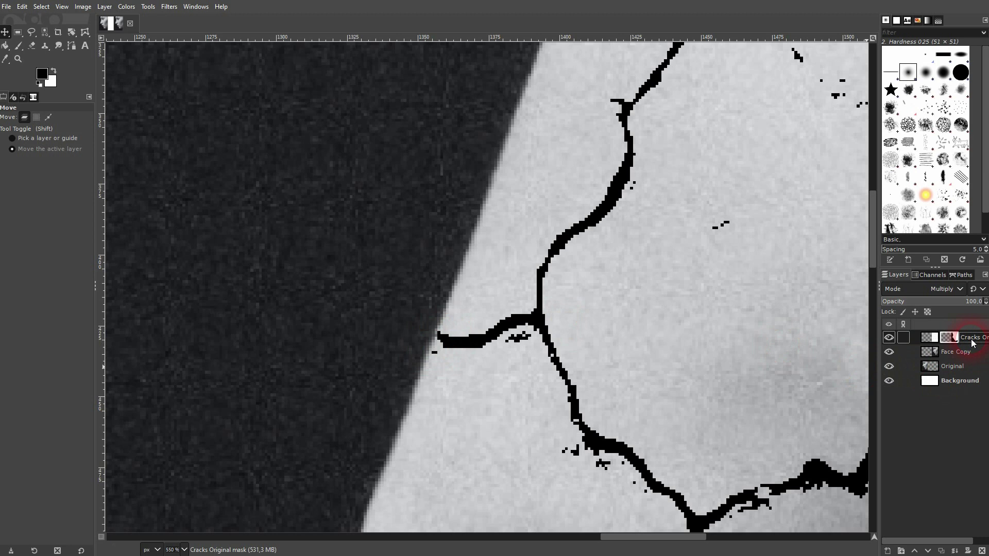
key(1)
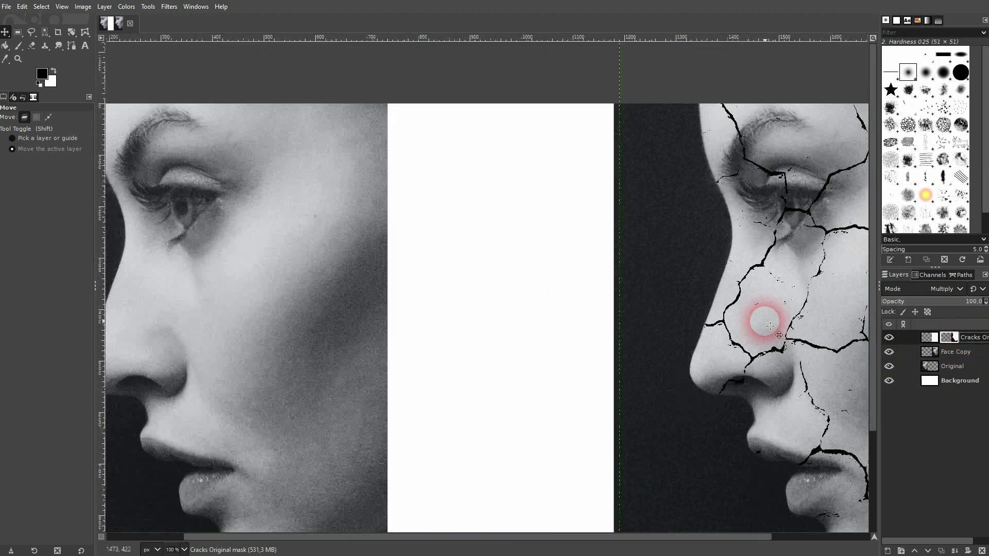
click(954, 552)
Step: Nudge the merged Face Copy layer and compare the cracked face with the original portrait
scroll(745, 359, down, 5)
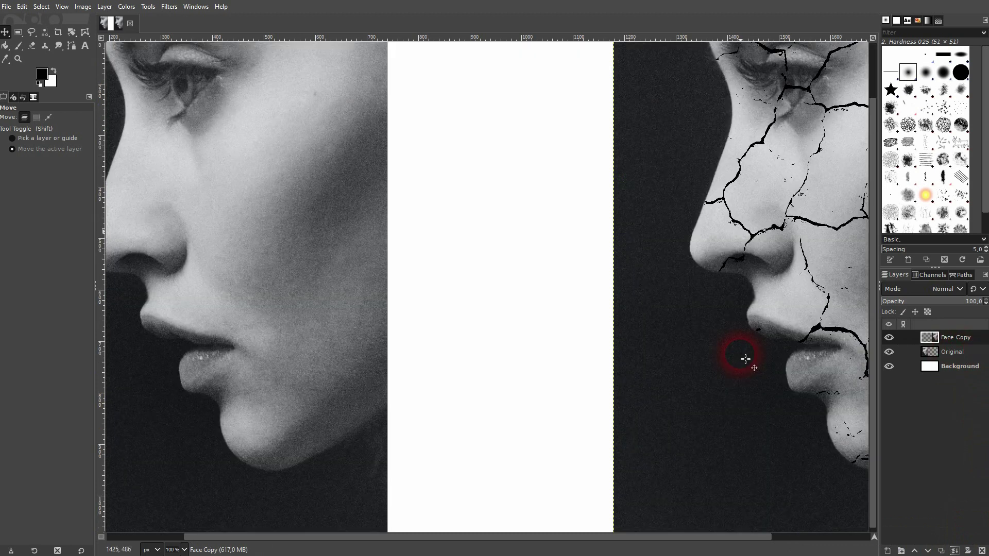
scroll(745, 359, right, 5)
scroll(740, 355, down, 1)
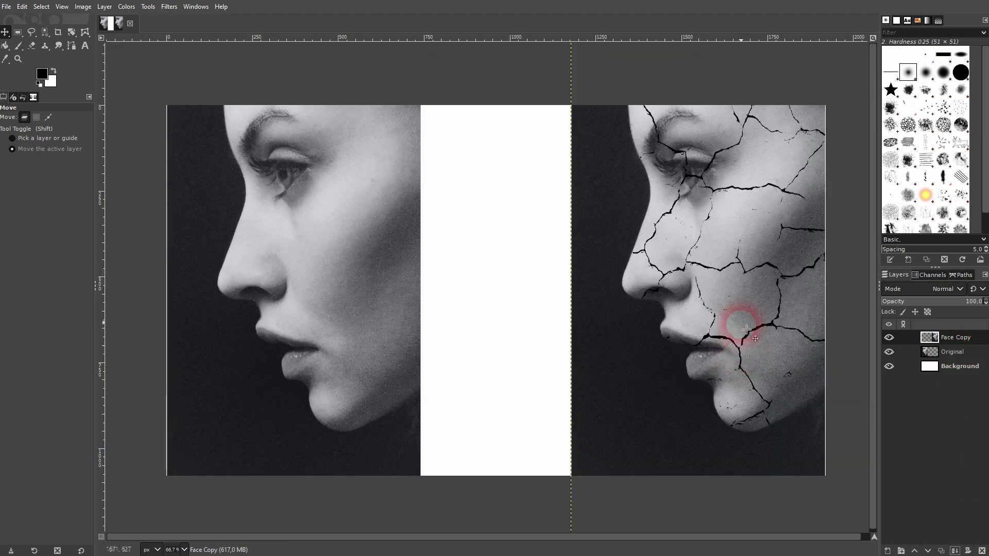
mouse_move(724, 251)
mouse_down()
mouse_move(742, 253)
mouse_move(713, 251)
mouse_move(731, 257)
mouse_up()
scroll(798, 292, up, 3)
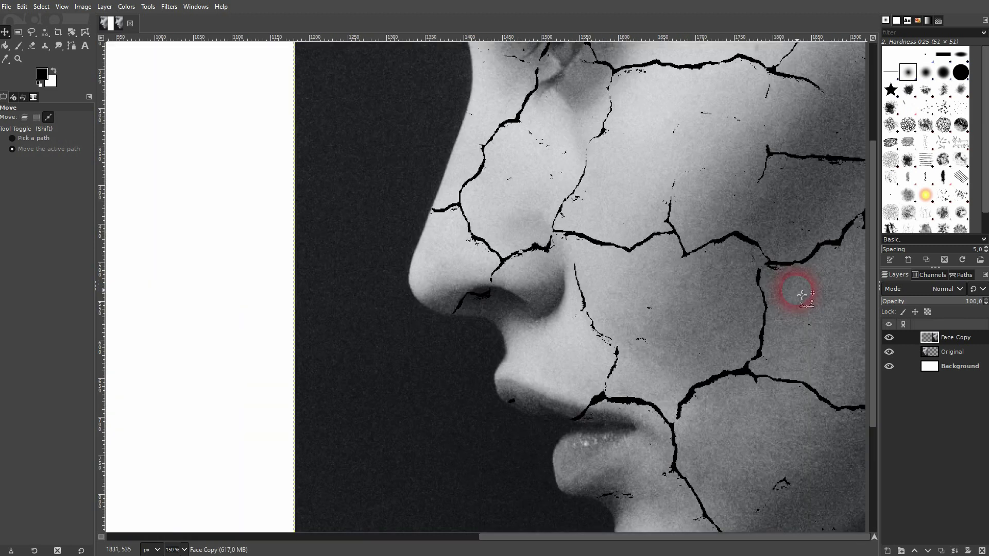
scroll(502, 268, down, 3)
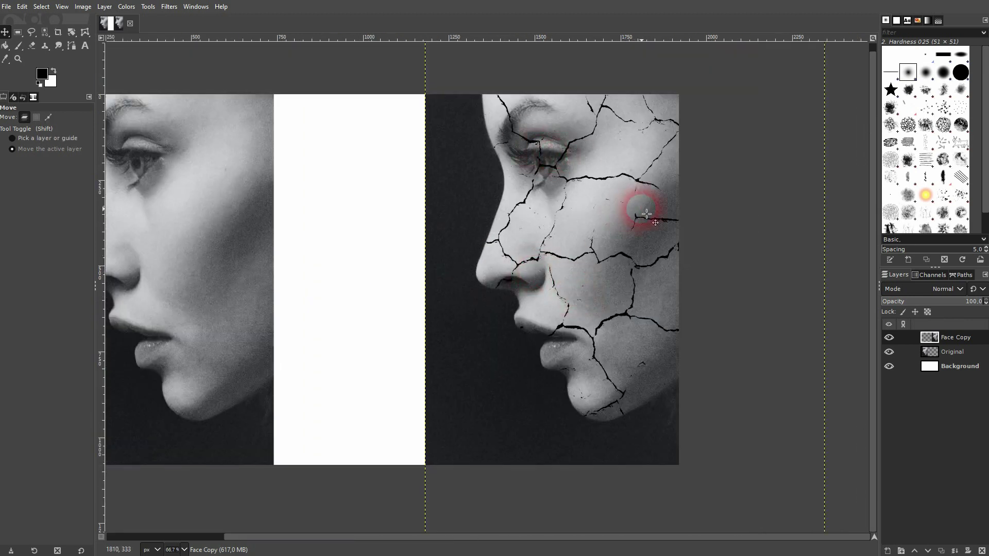
drag(439, 537, 337, 538)
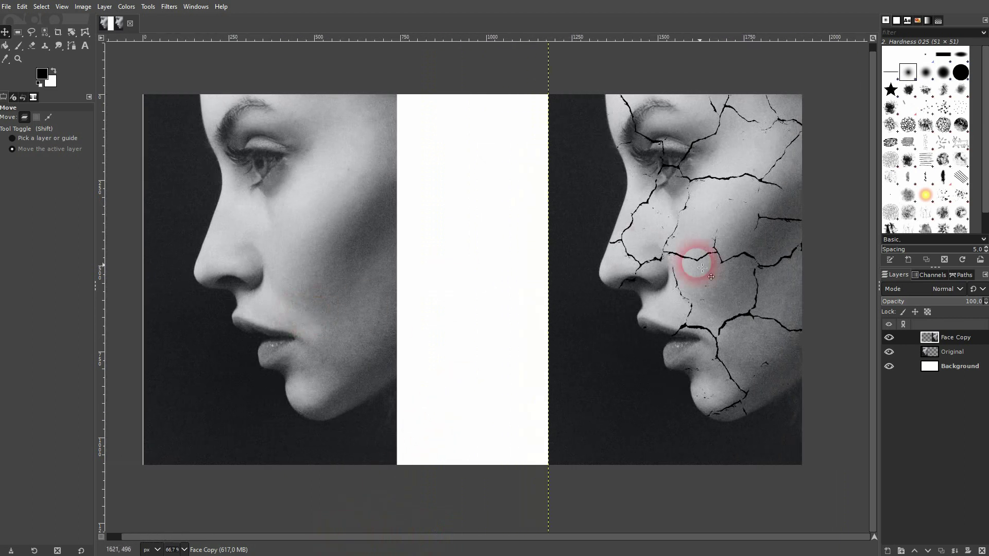